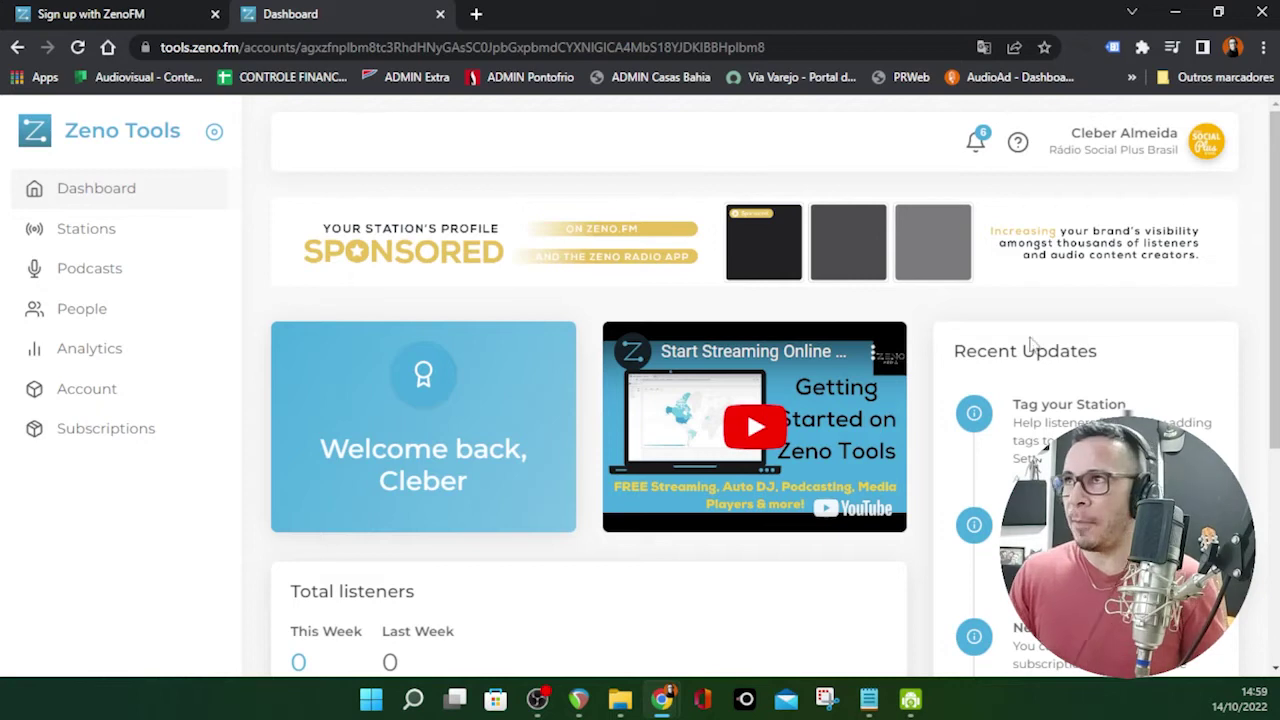
- Open the Rádio Social Plus Brasil station and look over its overview page, including on-air status, listener map and announcements
left_click(101, 238)
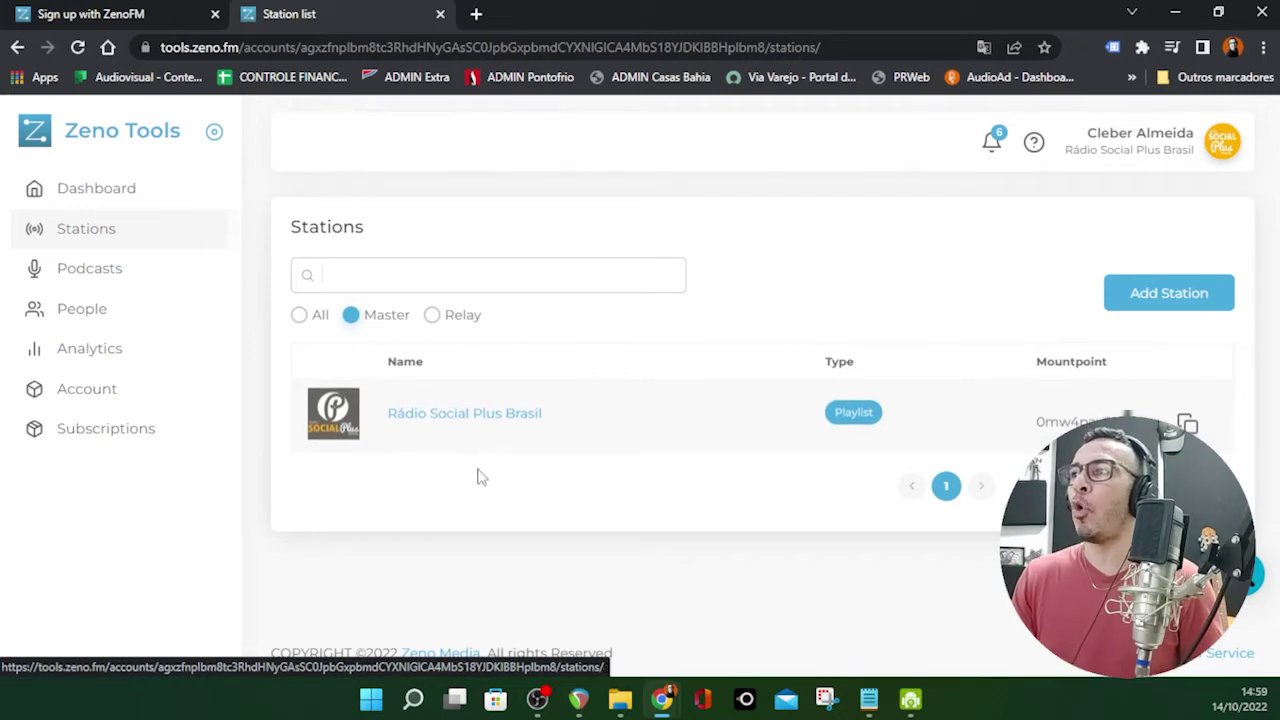
left_click(481, 413)
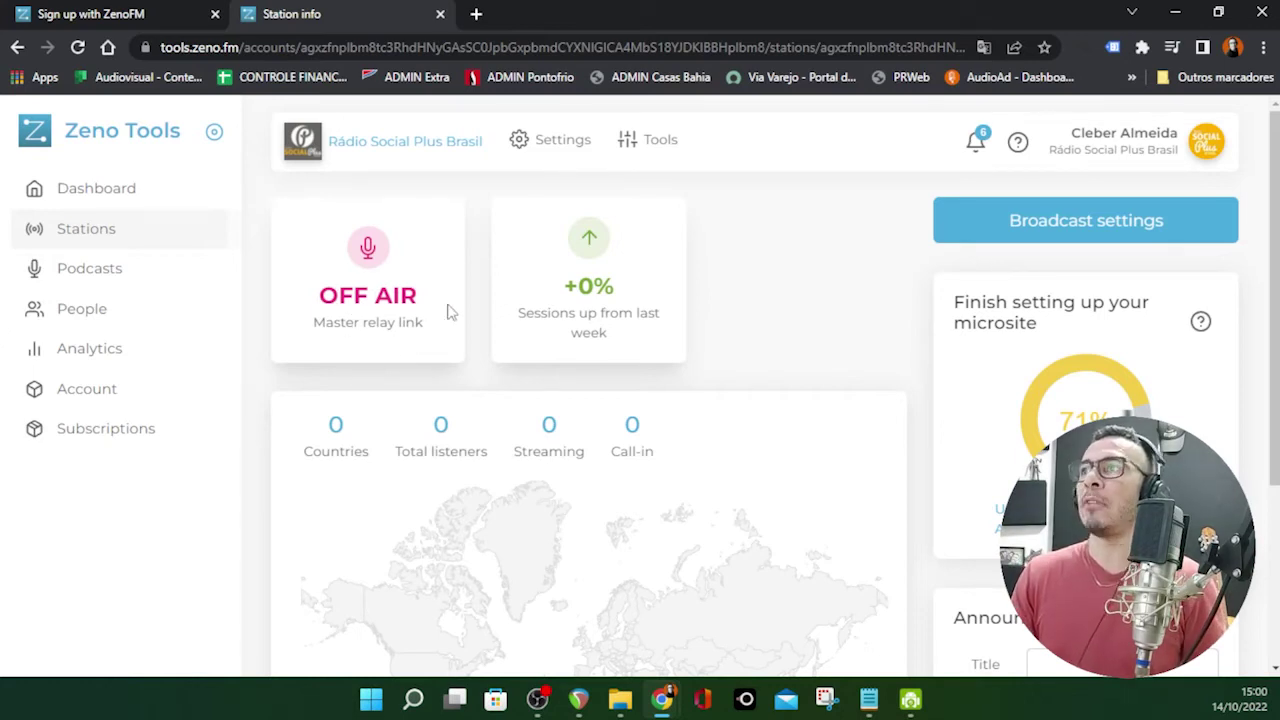
scroll(727, 335, "down", 1)
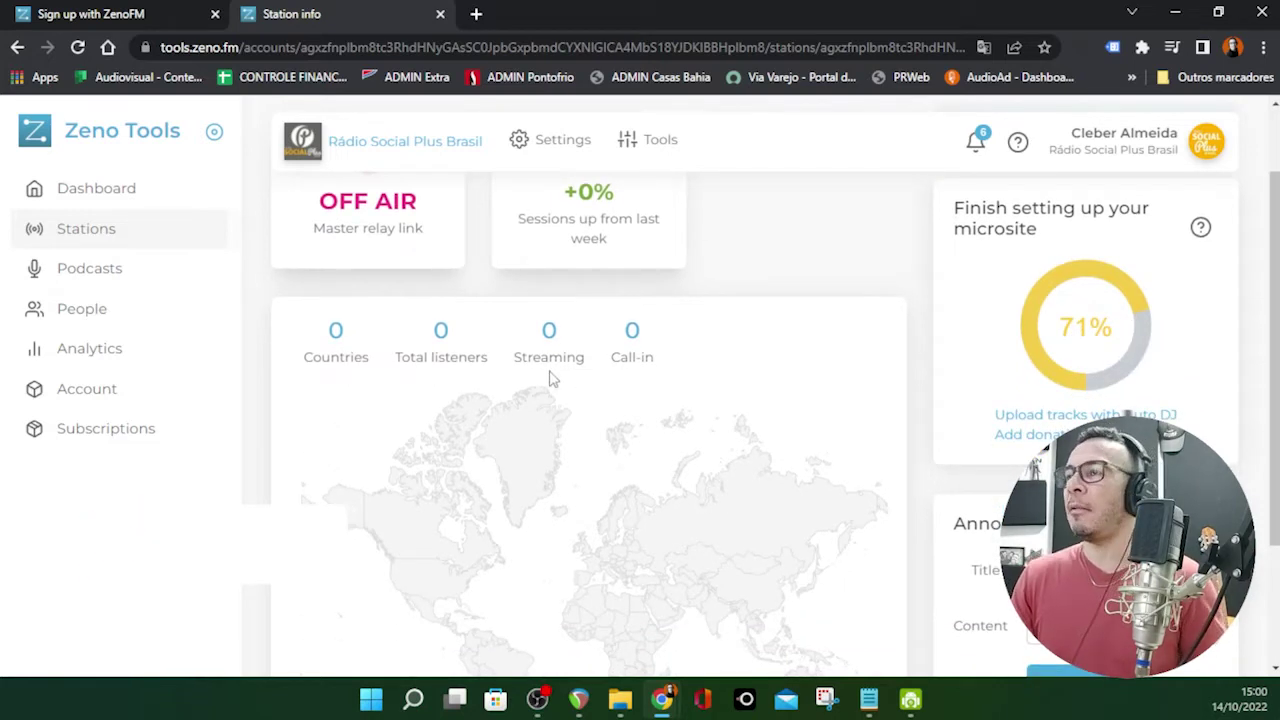
scroll(546, 374, "down", 1)
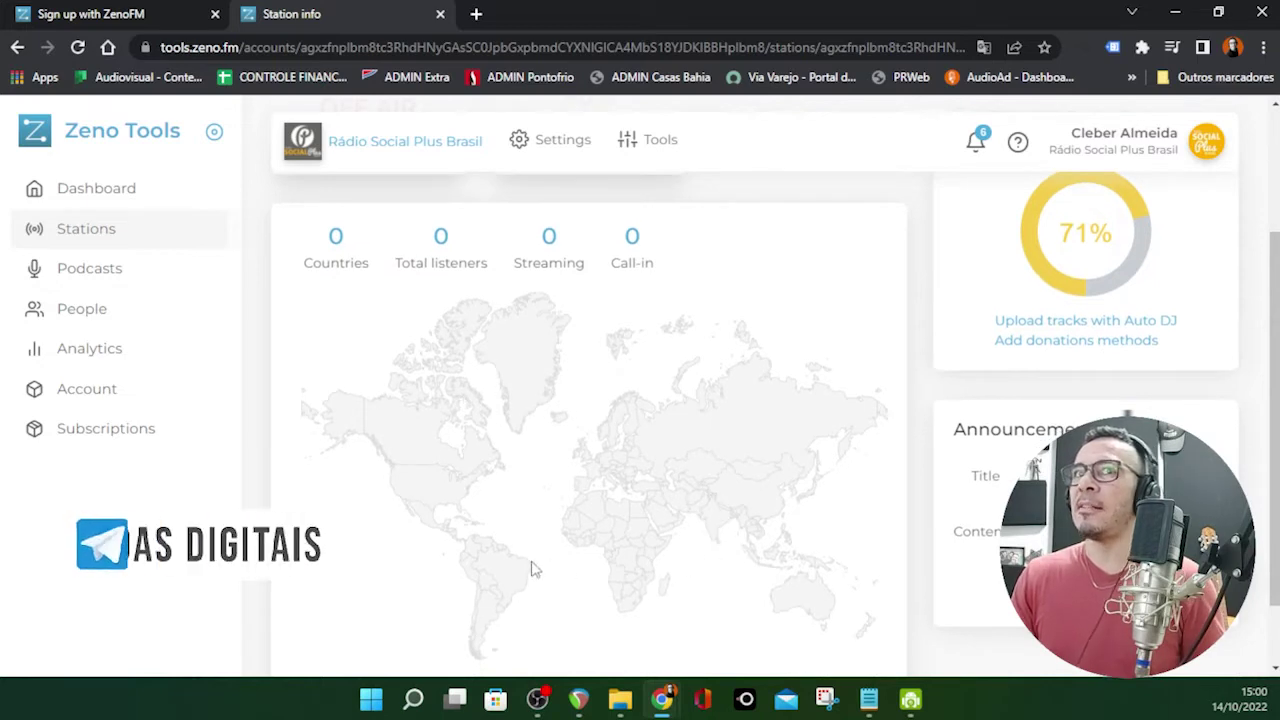
scroll(680, 500, "down", 1)
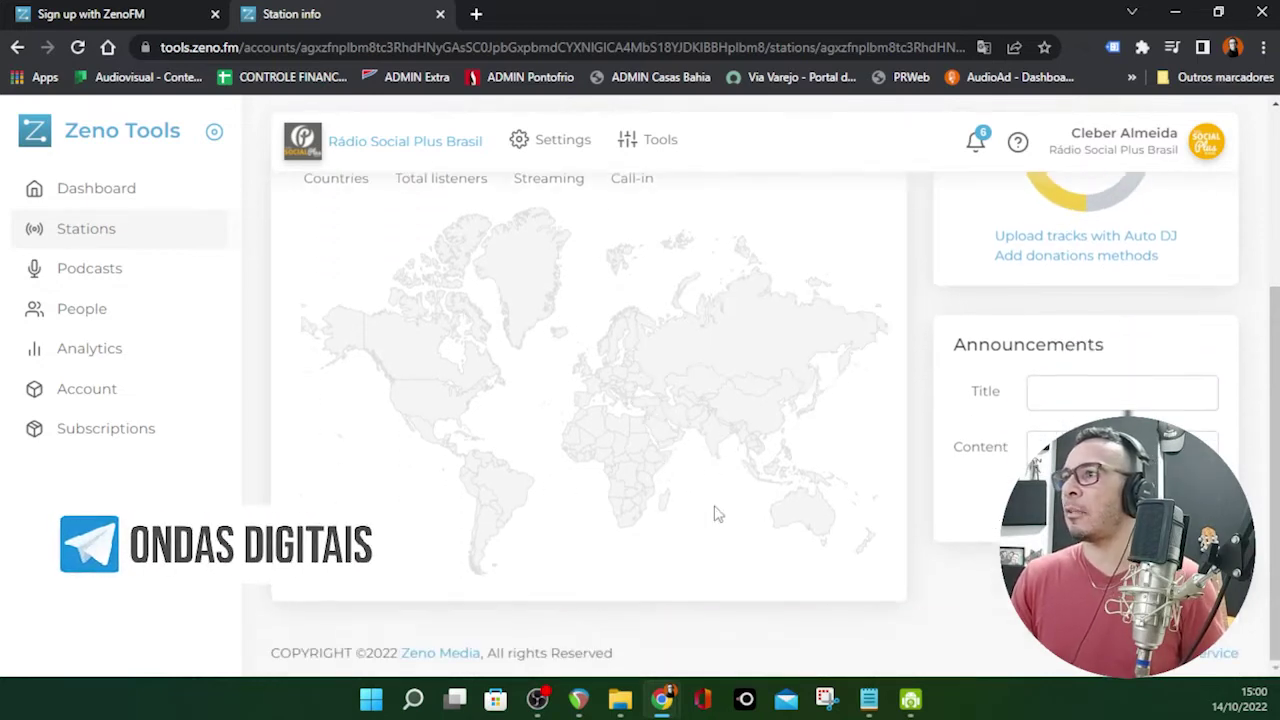
scroll(760, 509, "up", 3)
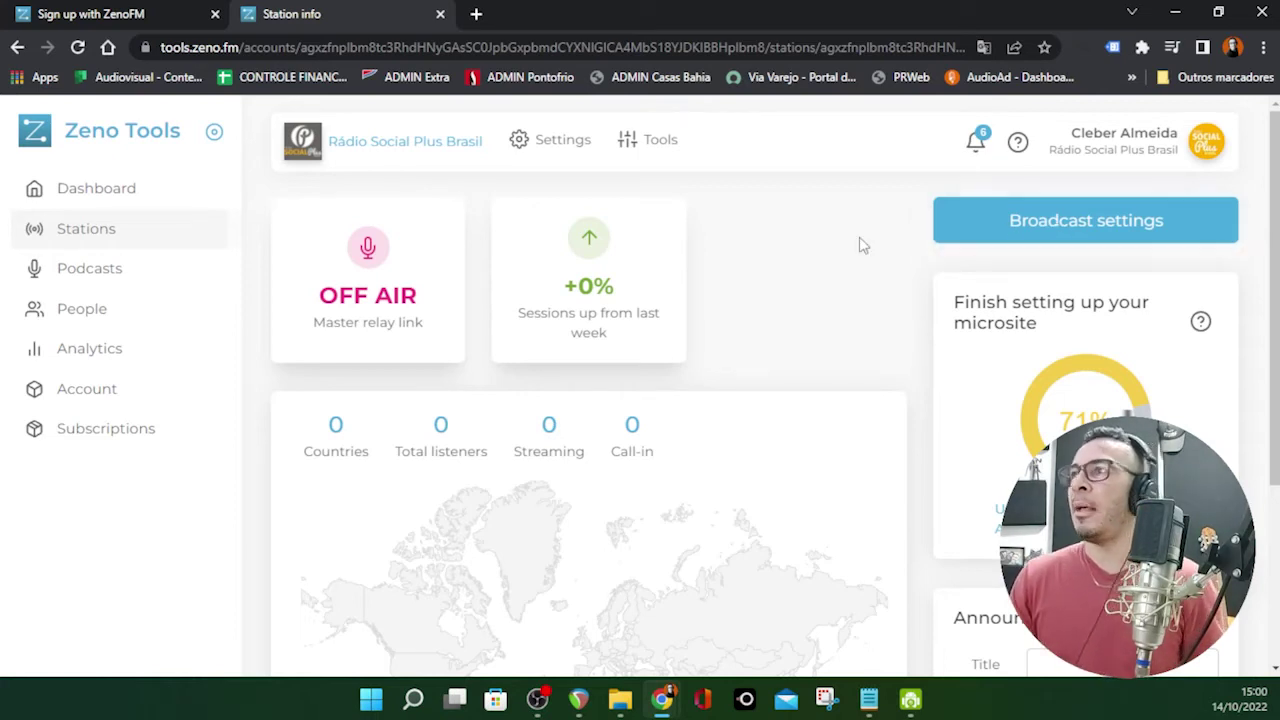
scroll(858, 244, "down", 3)
scroll(858, 244, "up", 3)
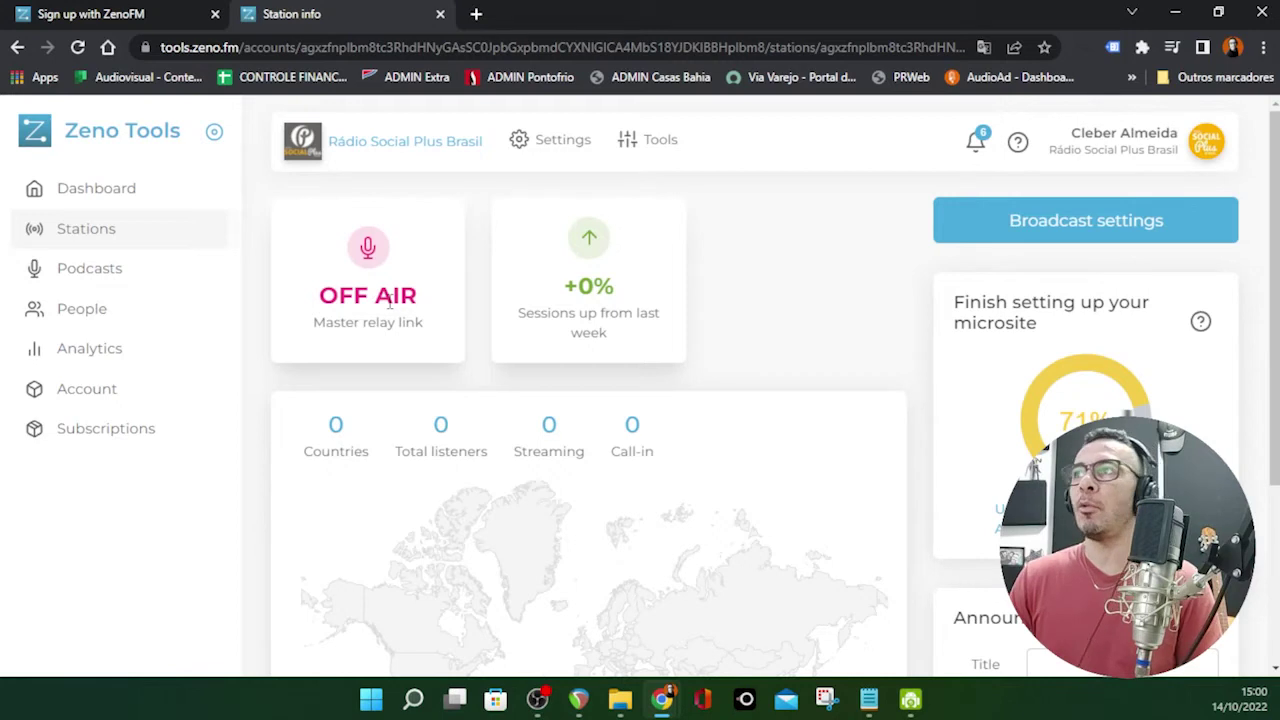
- In the station's general settings, add the tags social, rádio, webradio and música
left_click(557, 147)
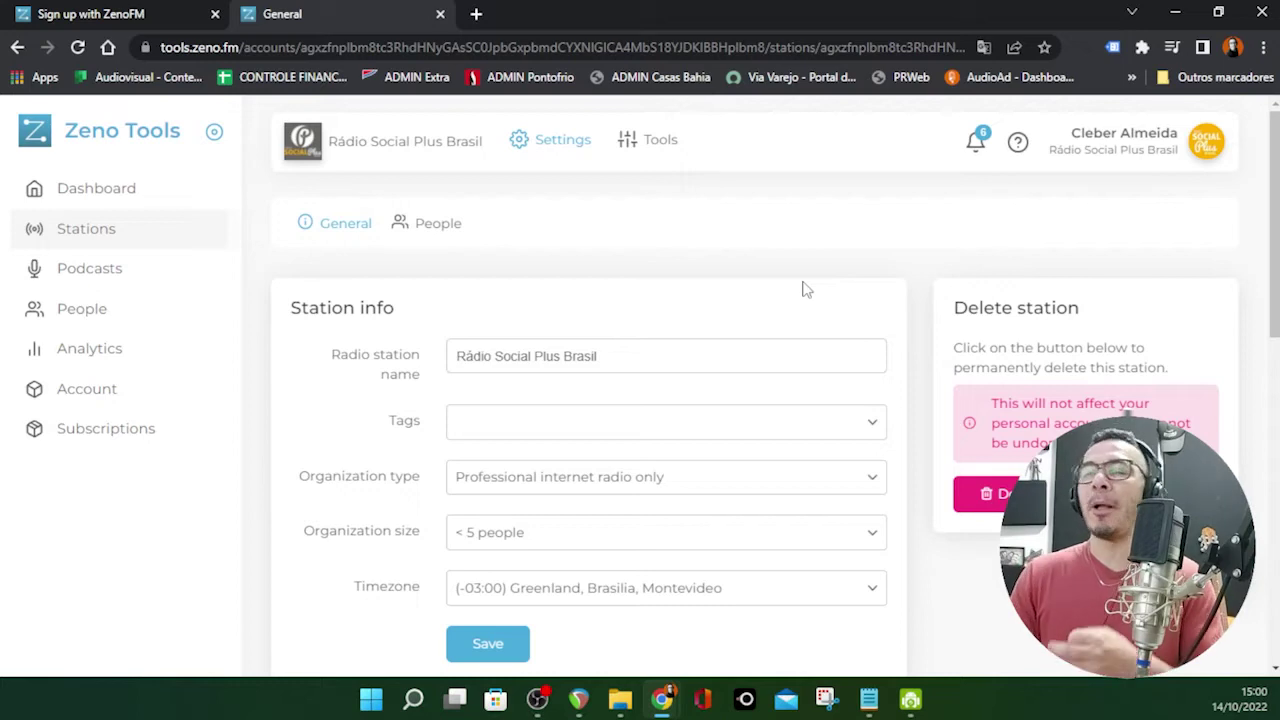
scroll(807, 289, "down", 1)
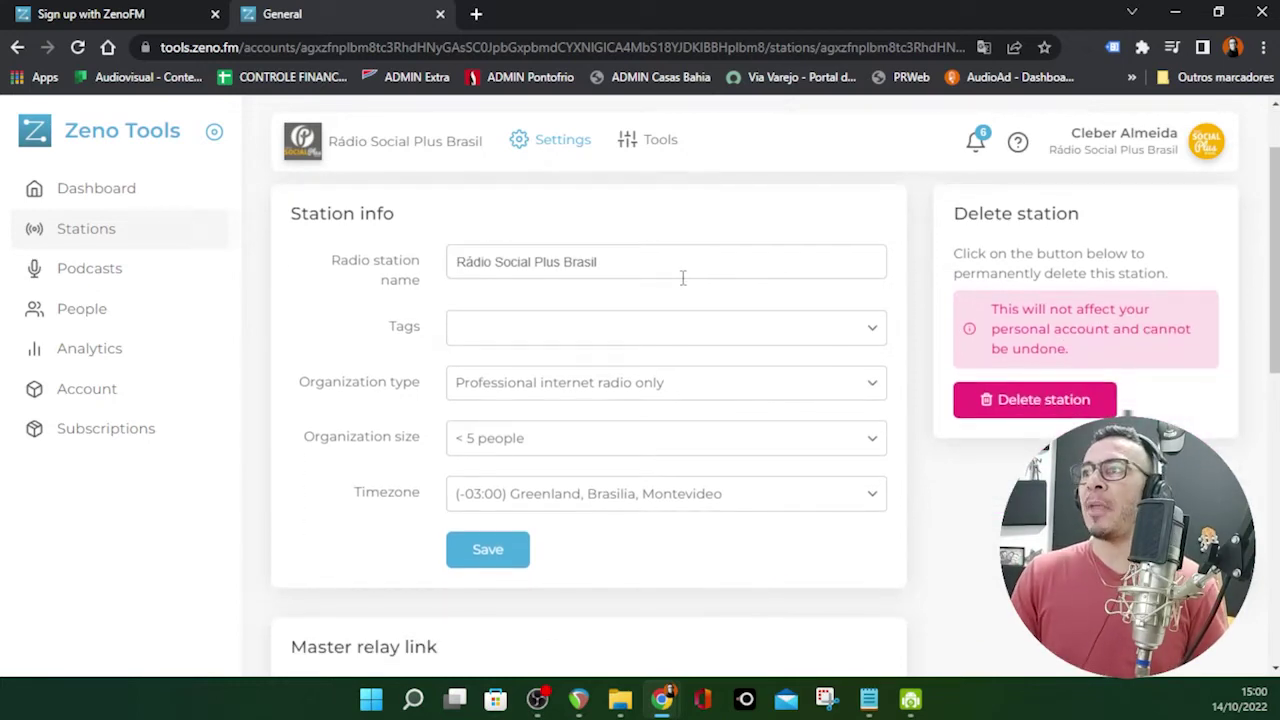
left_click(649, 332)
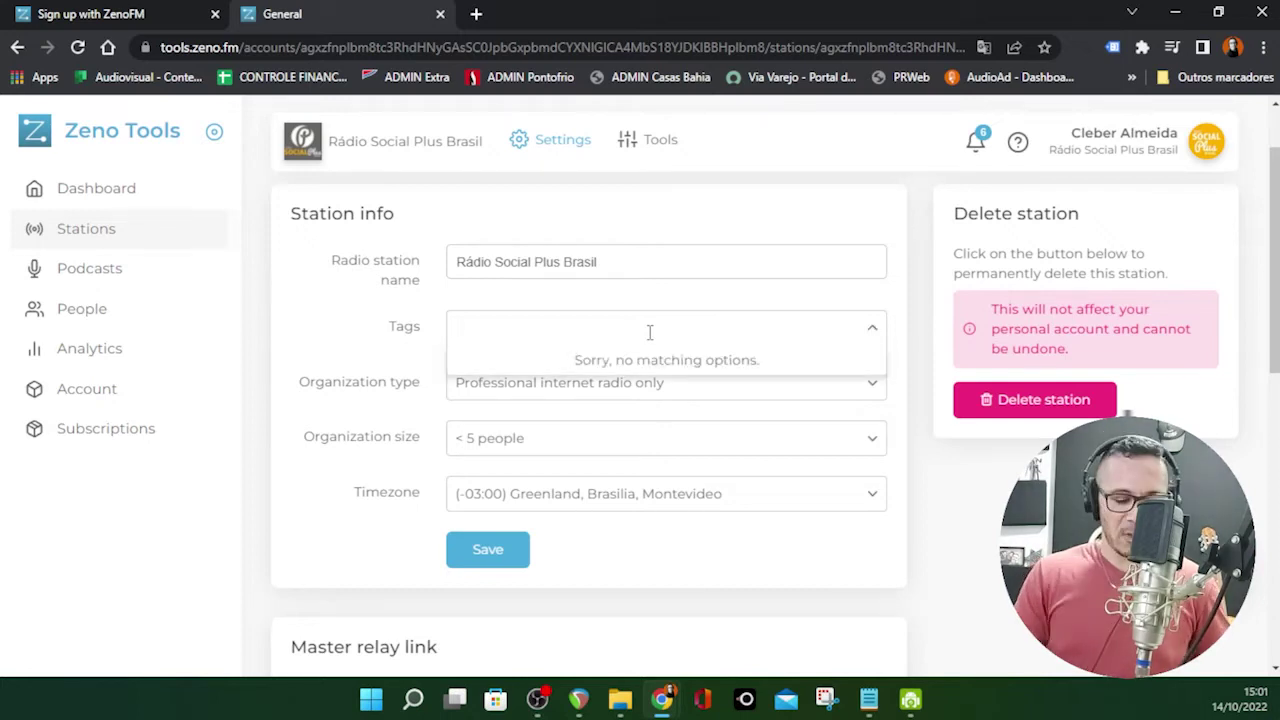
type("social")
key("Return")
type("rádio")
key("Return")
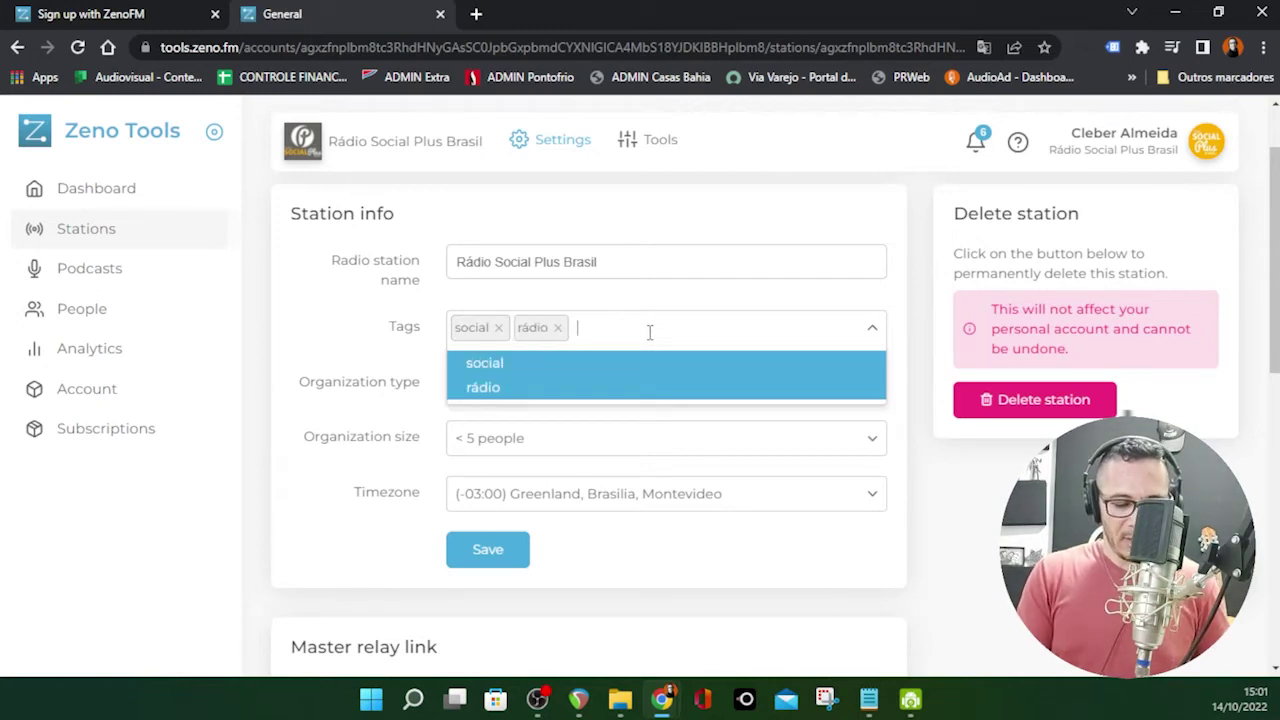
type("webradio")
key("Return")
type("música")
key("Return")
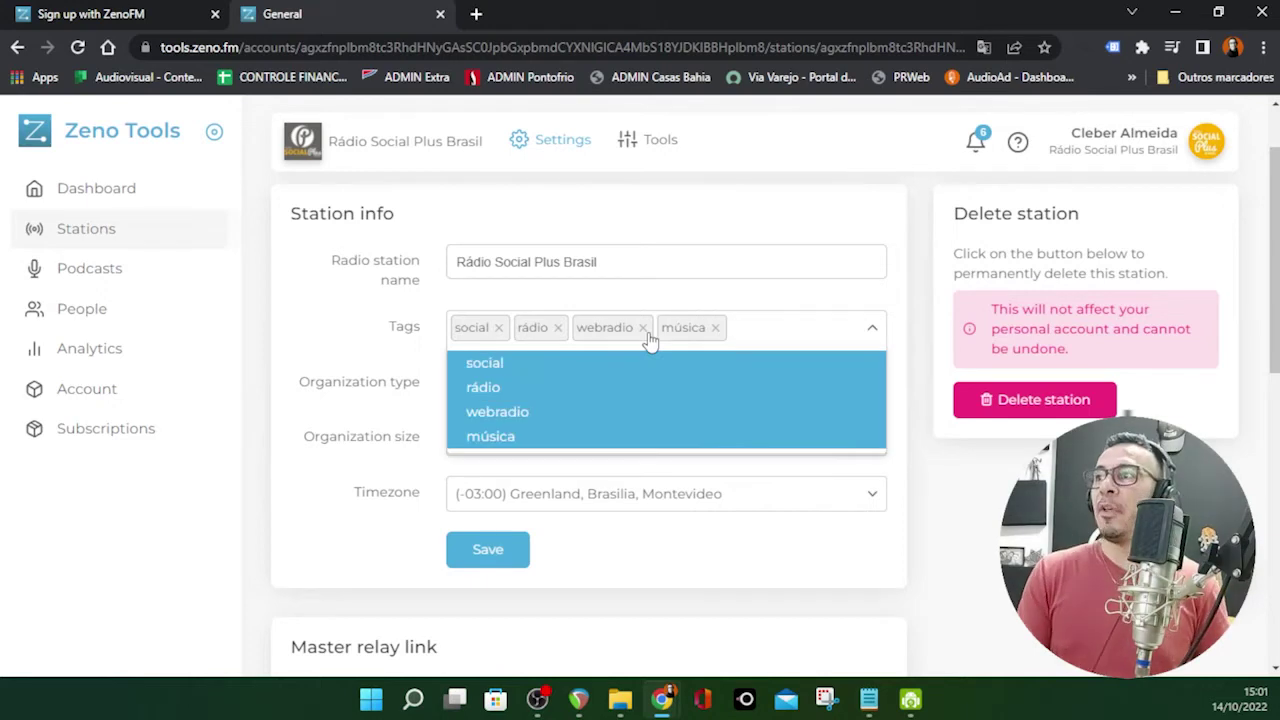
left_click(795, 224)
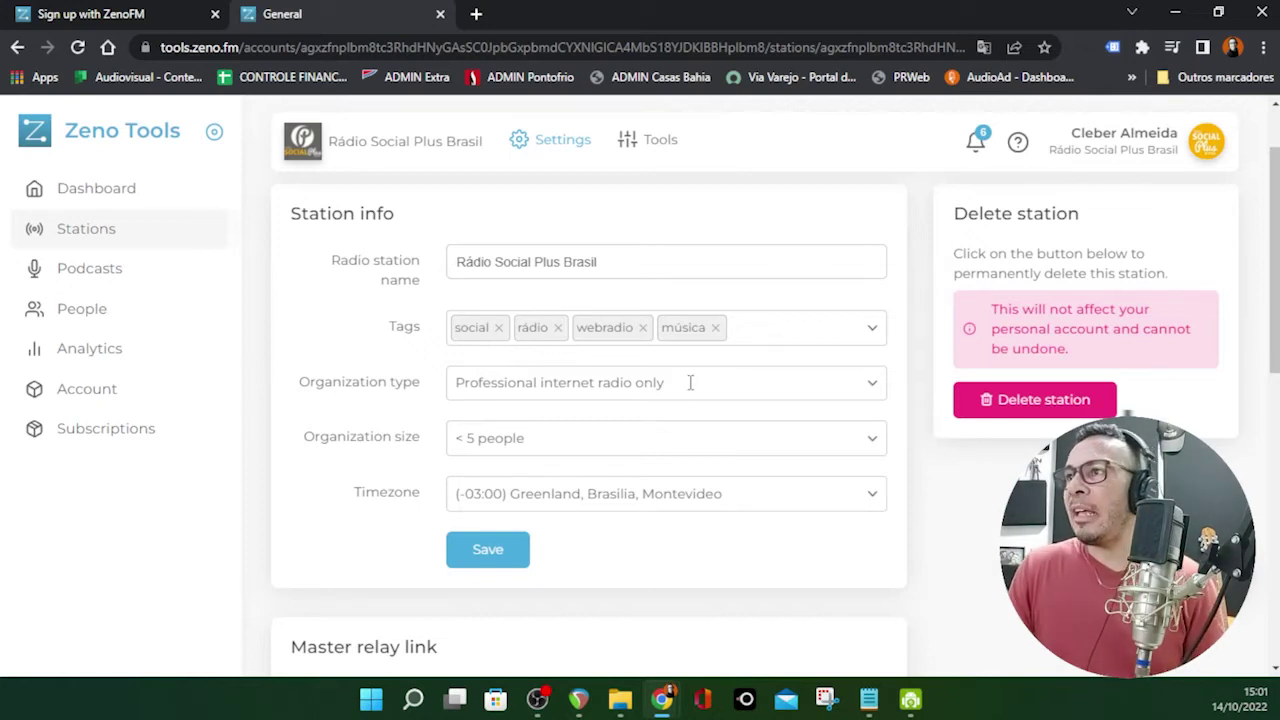
- Set the station's organization type to Professional internet radio only
left_click(628, 387)
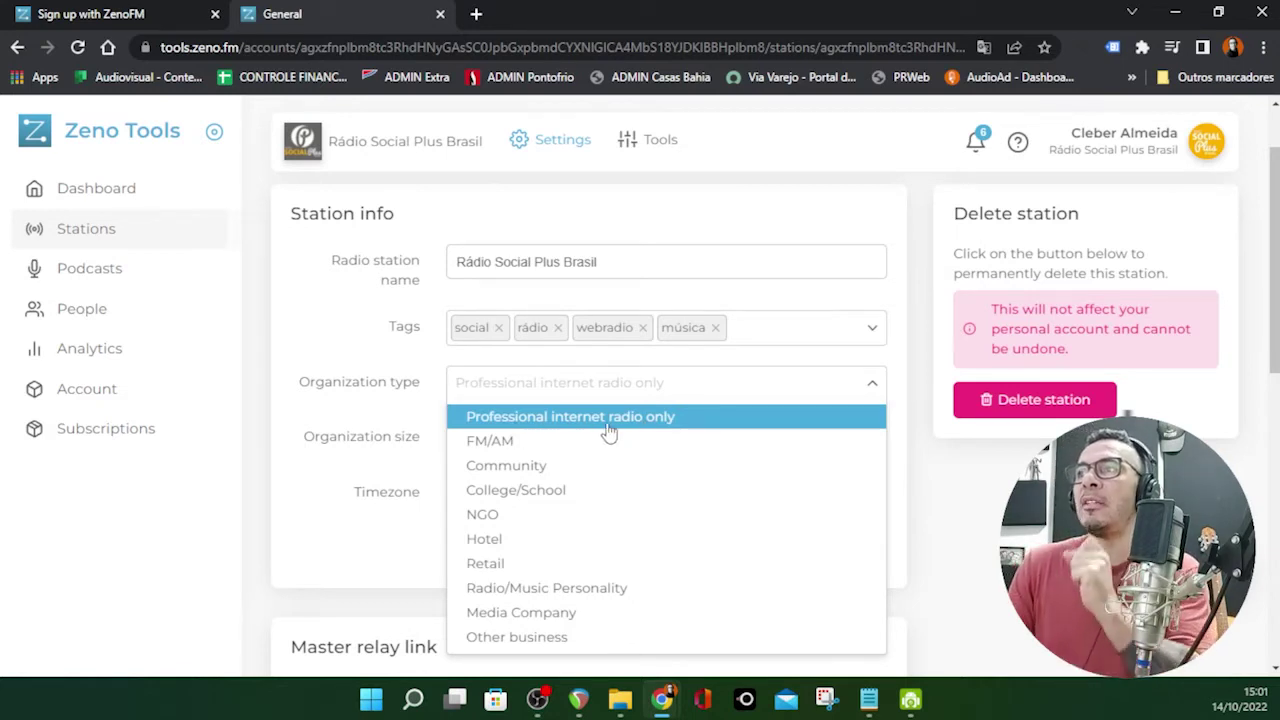
left_click(686, 420)
left_click(645, 390)
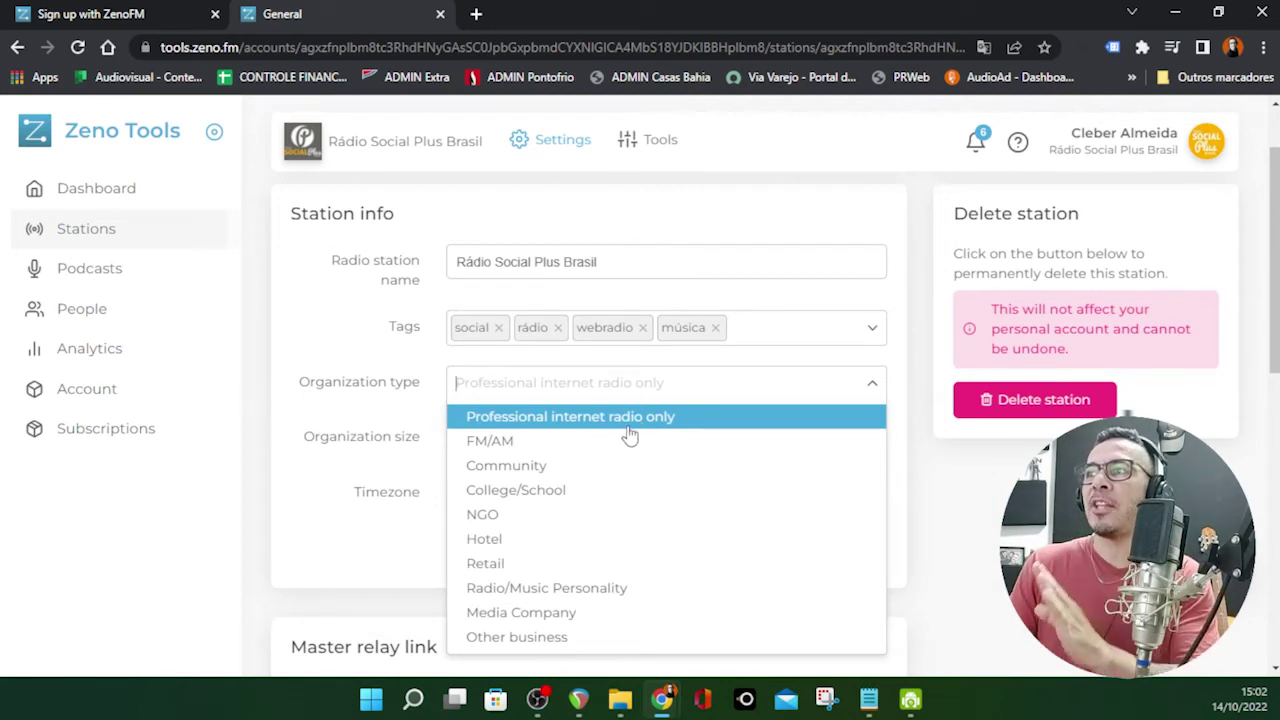
left_click(666, 419)
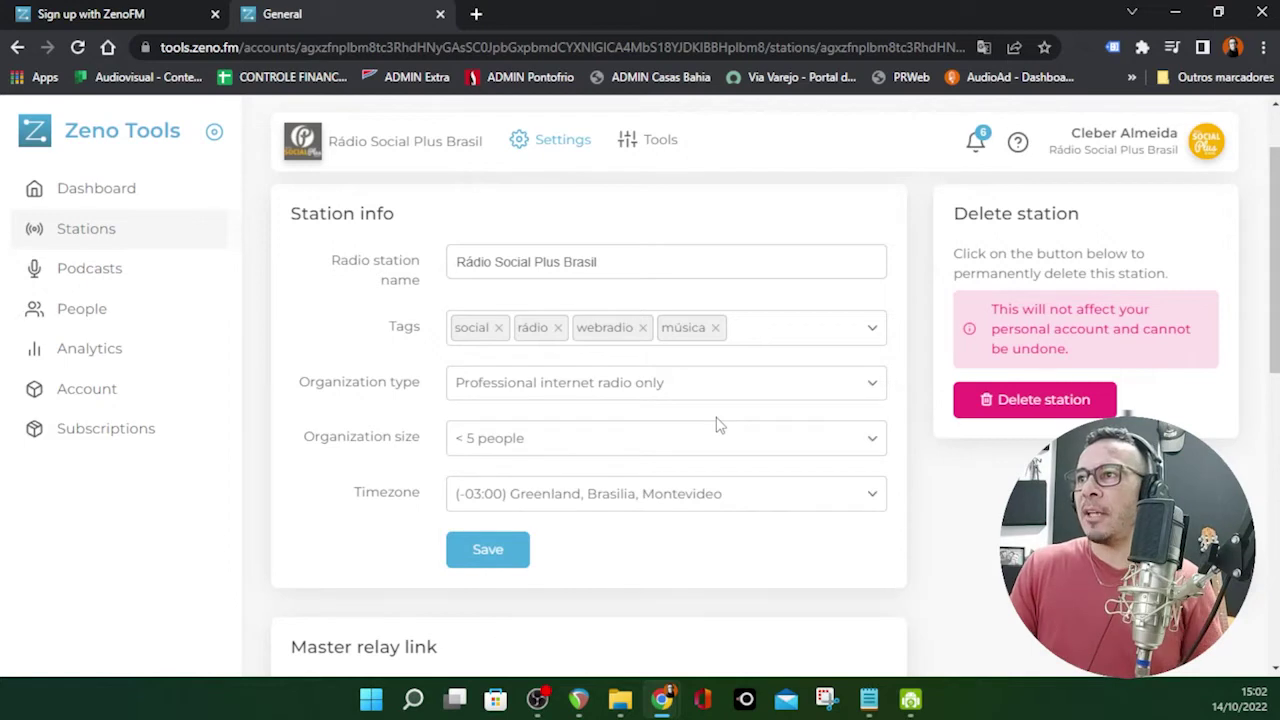
- Review the remaining station info fields and examine the master relay option with its relay URL
scroll(737, 489, "down", 1)
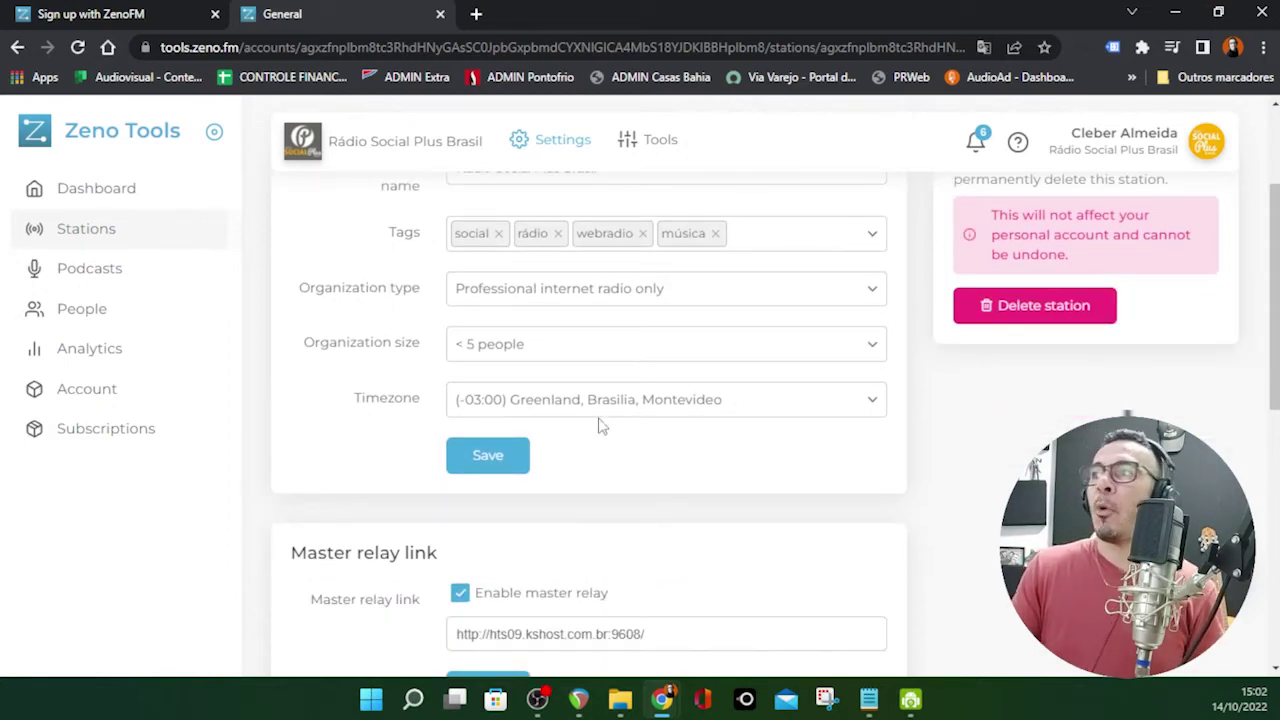
scroll(637, 449, "down", 1)
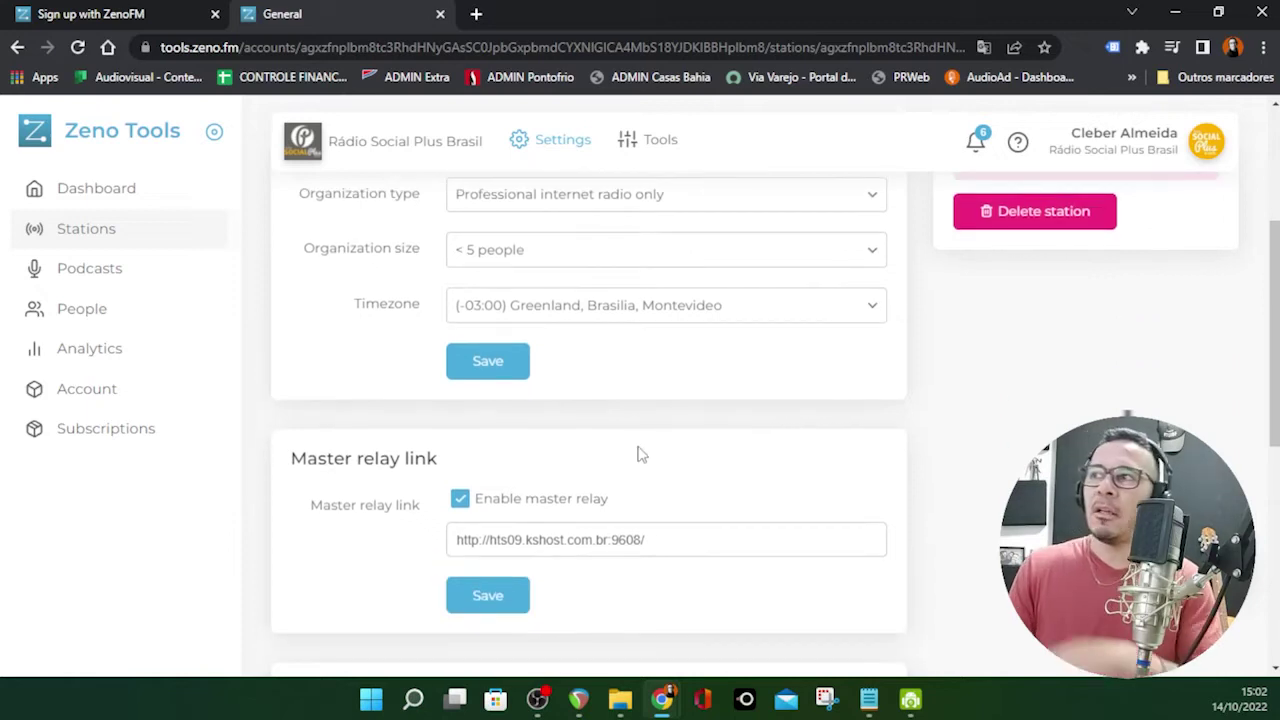
scroll(638, 450, "down", 1)
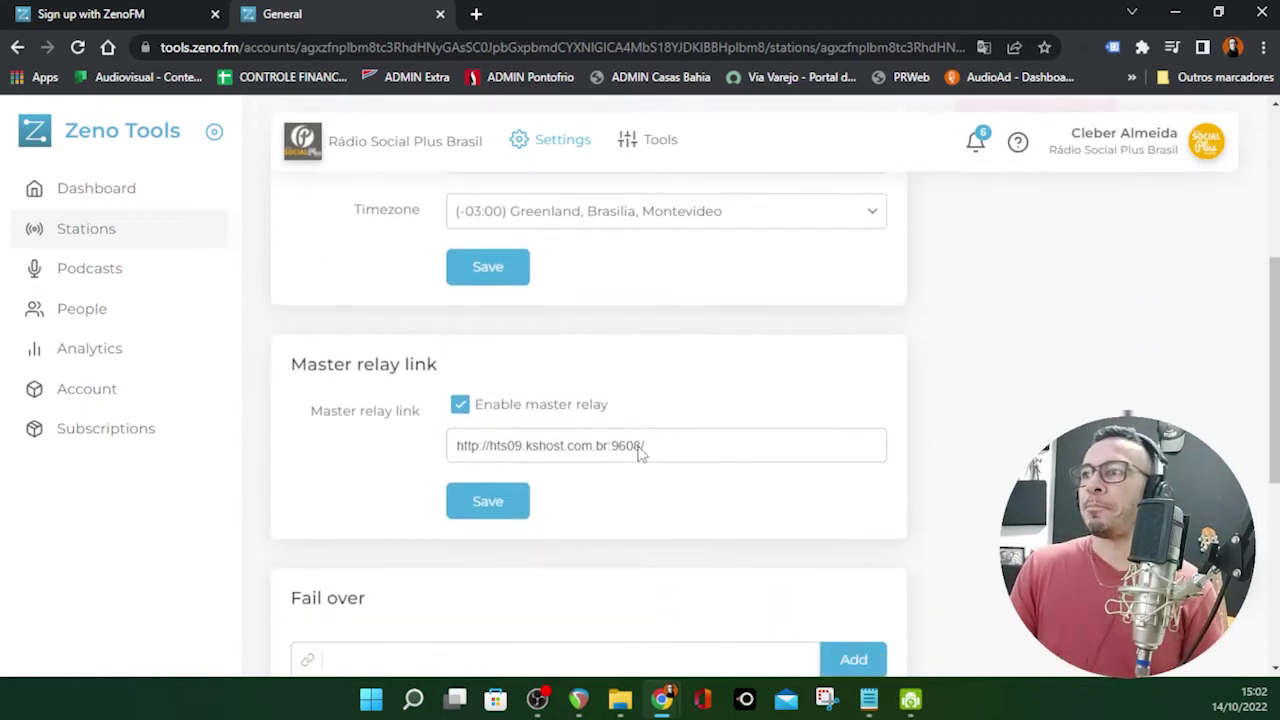
scroll(663, 478, "up", 2)
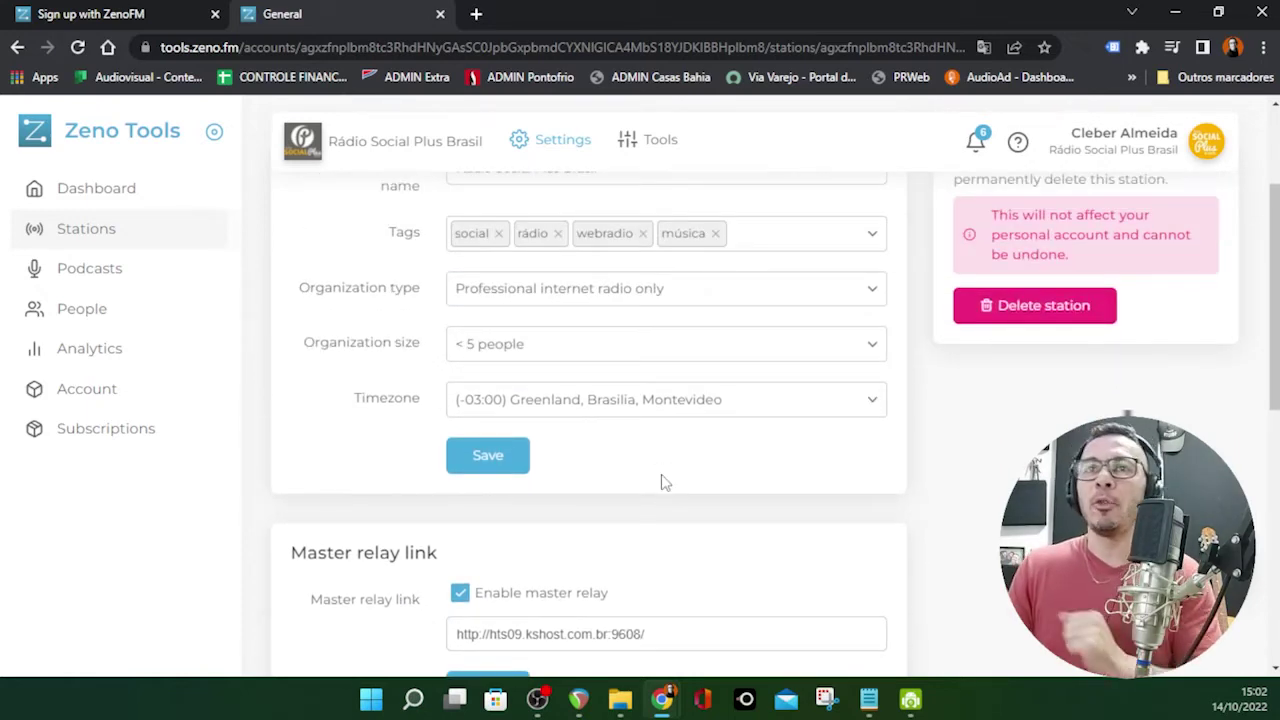
scroll(661, 483, "down", 2)
scroll(661, 483, "up", 1)
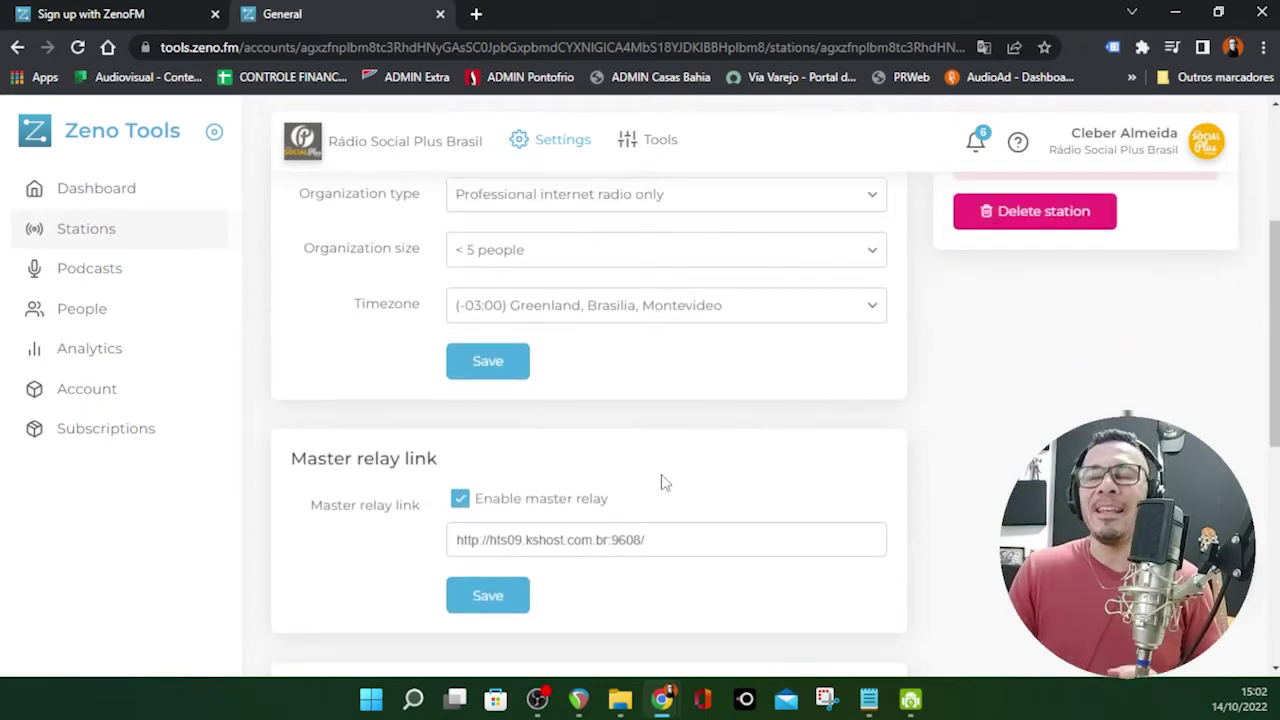
scroll(661, 483, "up", 2)
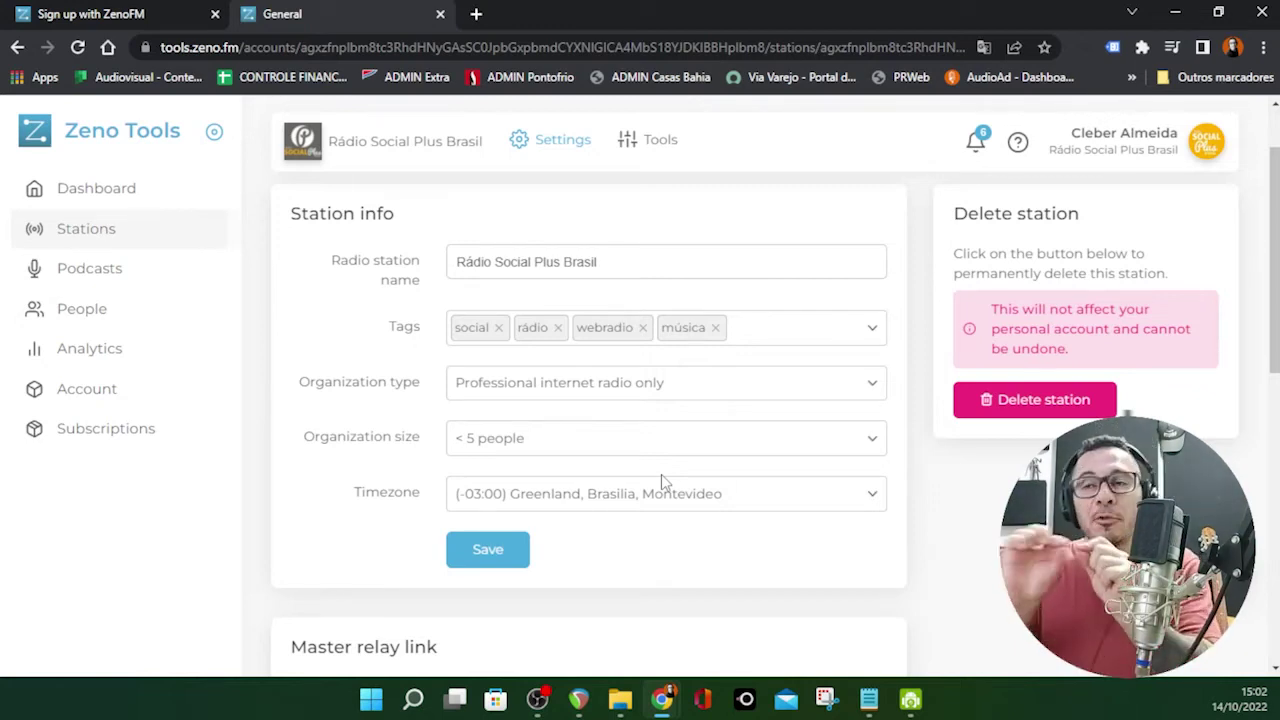
scroll(660, 483, "down", 2)
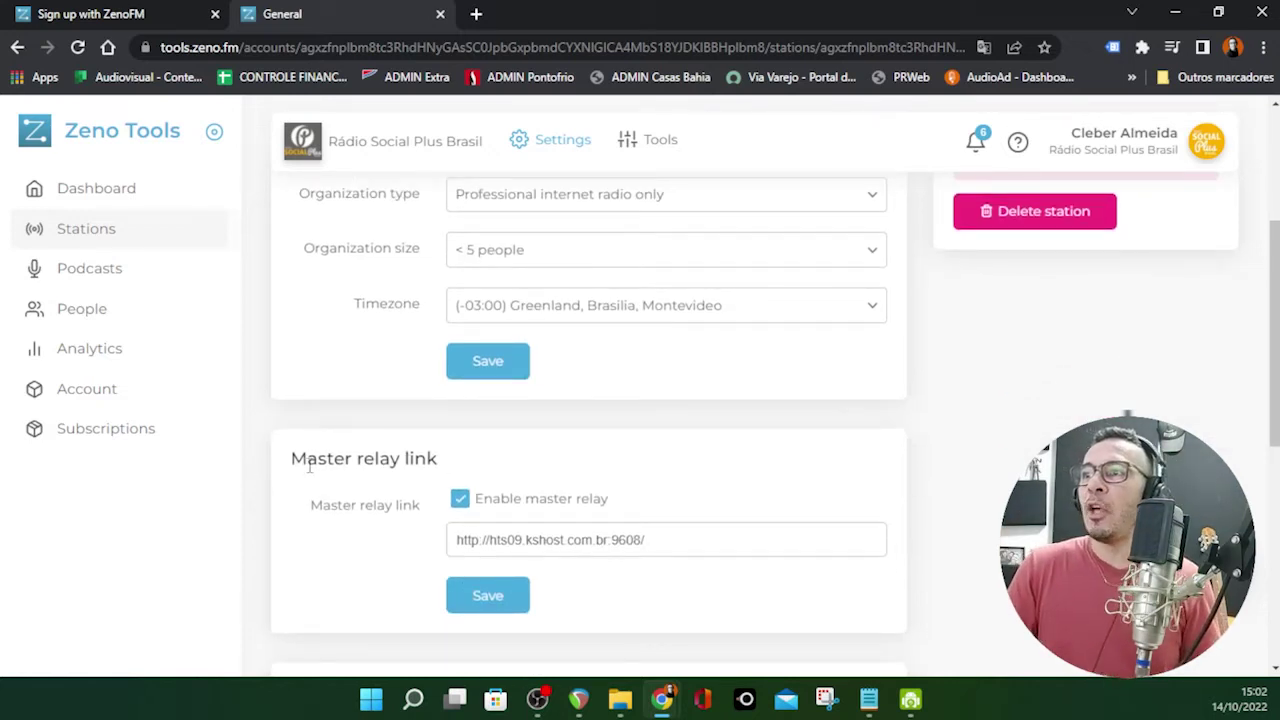
scroll(580, 491, "down", 1)
left_click(645, 448)
left_click_drag(645, 448, 406, 463)
left_click(370, 493)
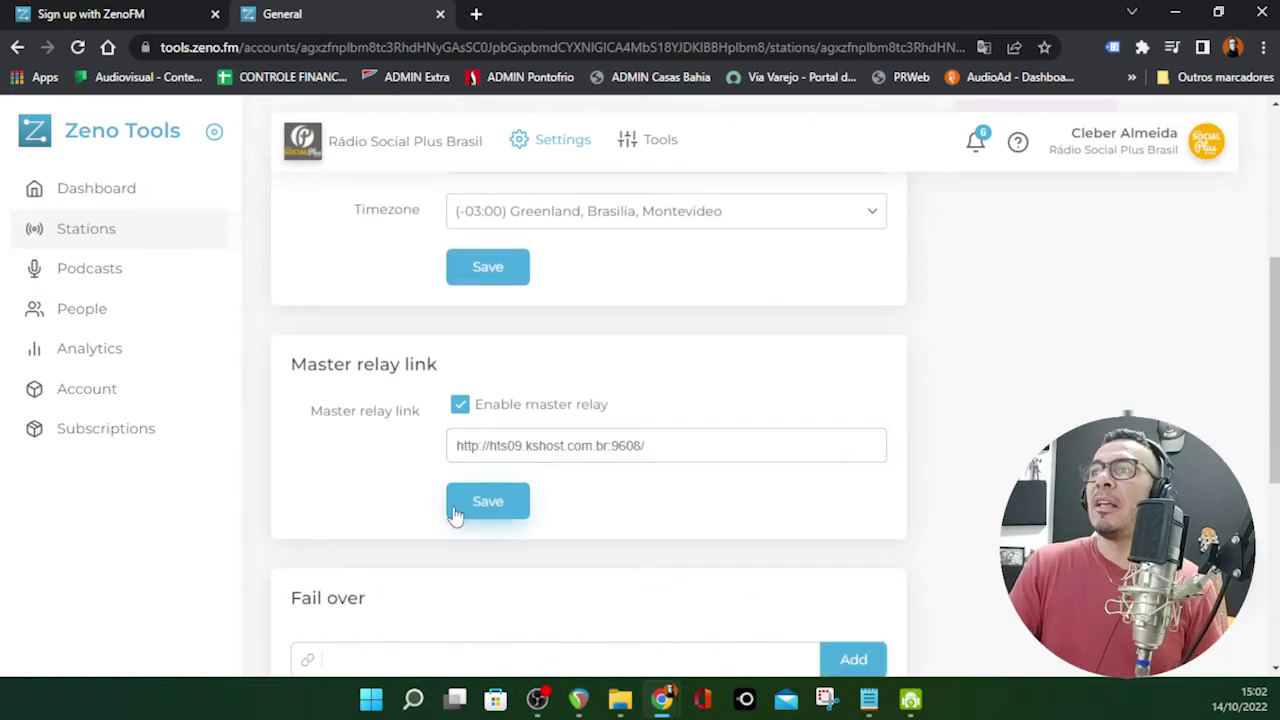
- Check the fail over section and the server, library and streaming statuses in the station's general settings
scroll(350, 516, "up", 4)
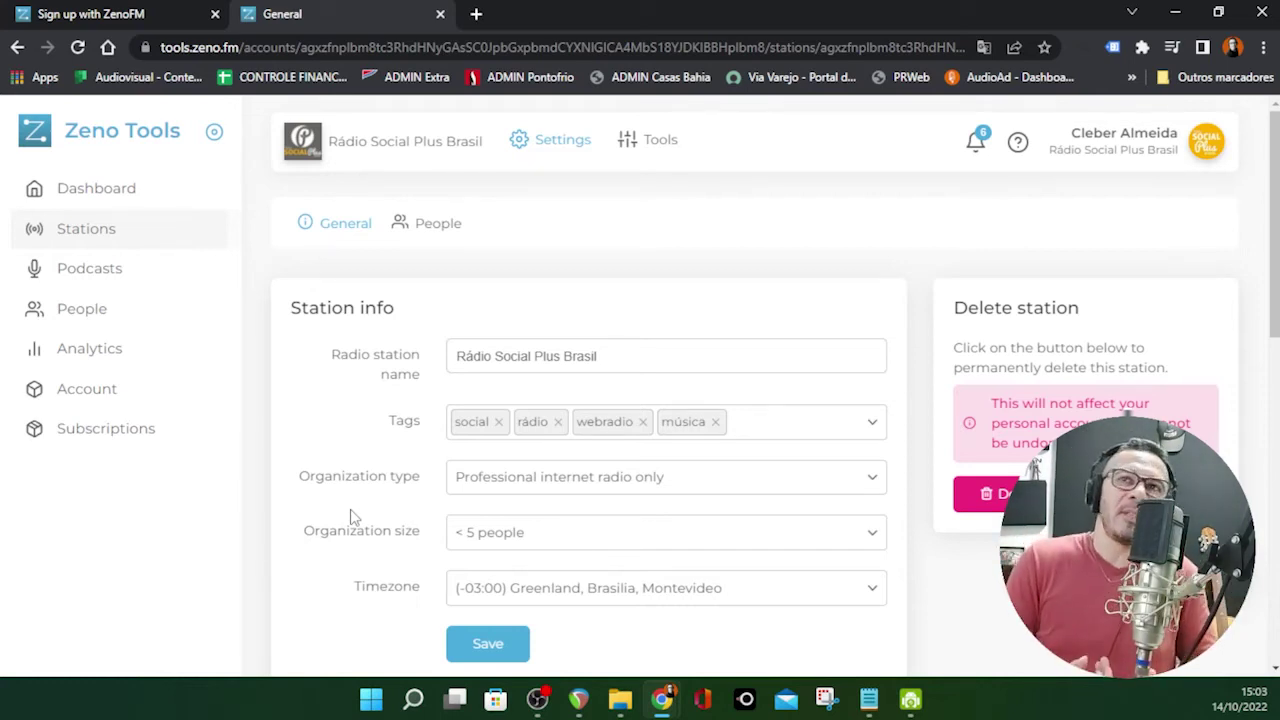
scroll(350, 515, "down", 6)
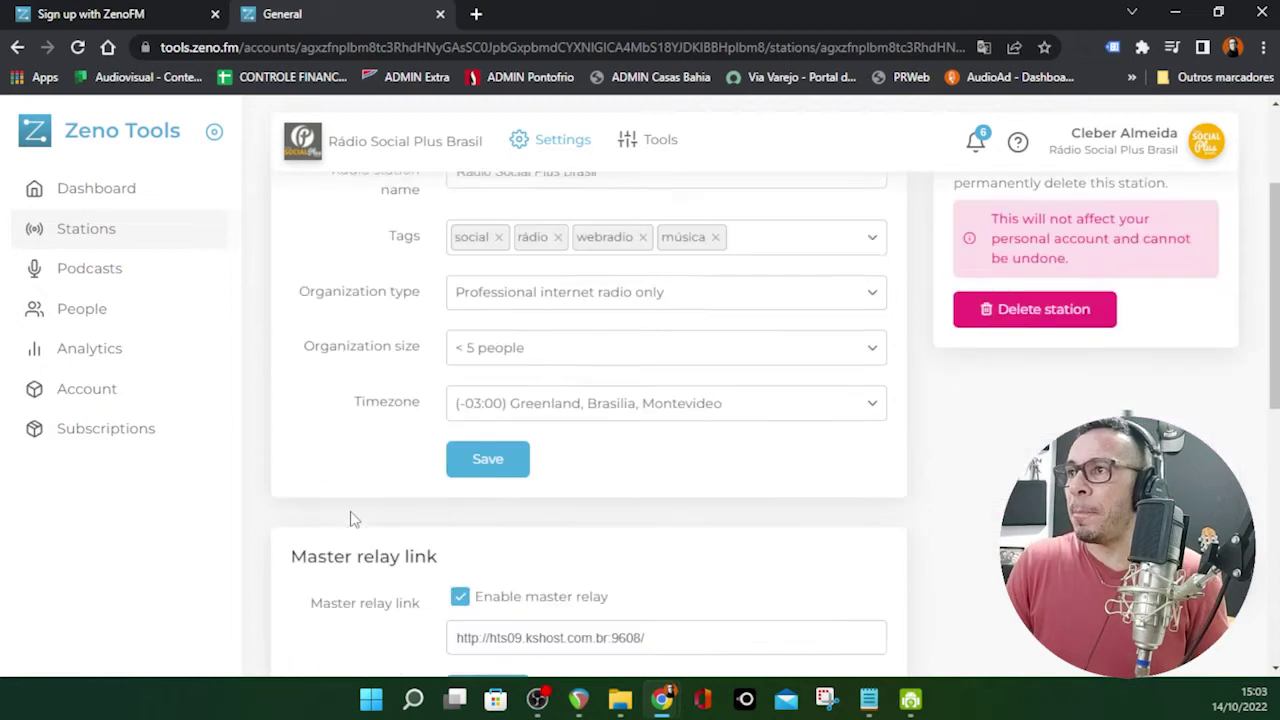
scroll(389, 522, "down", 2)
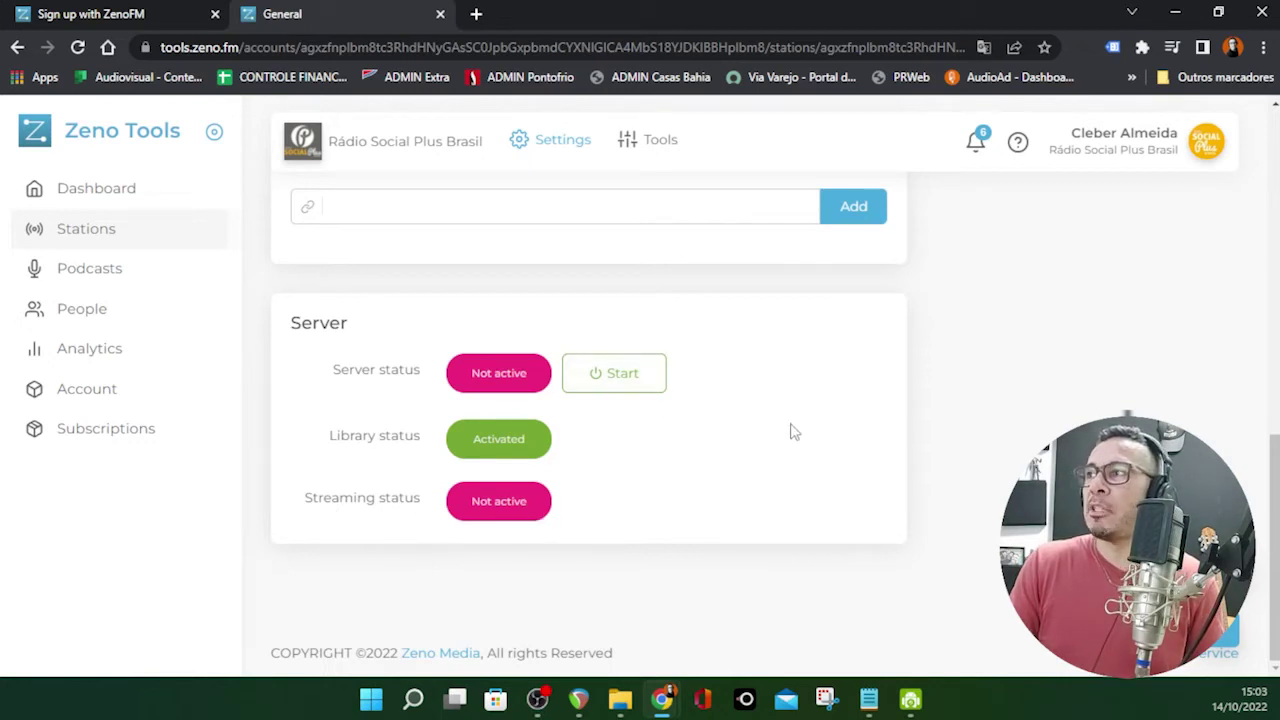
scroll(810, 455, "up", 1)
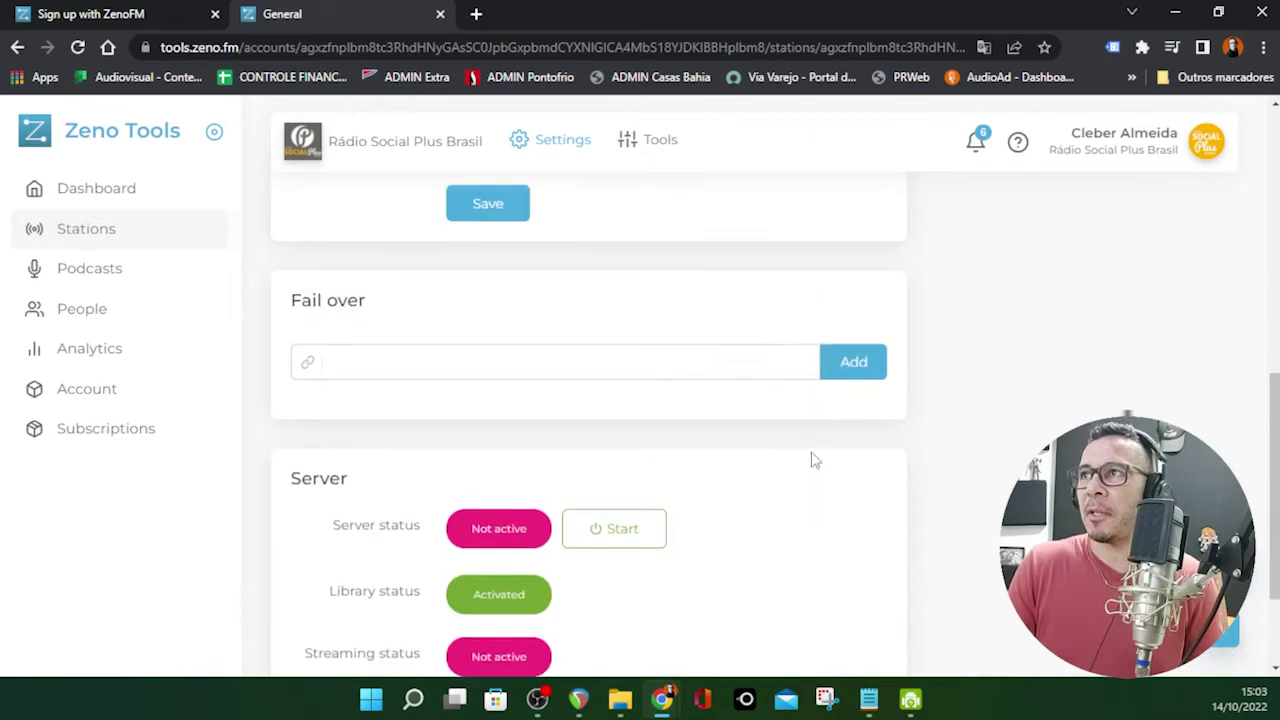
scroll(815, 455, "up", 8)
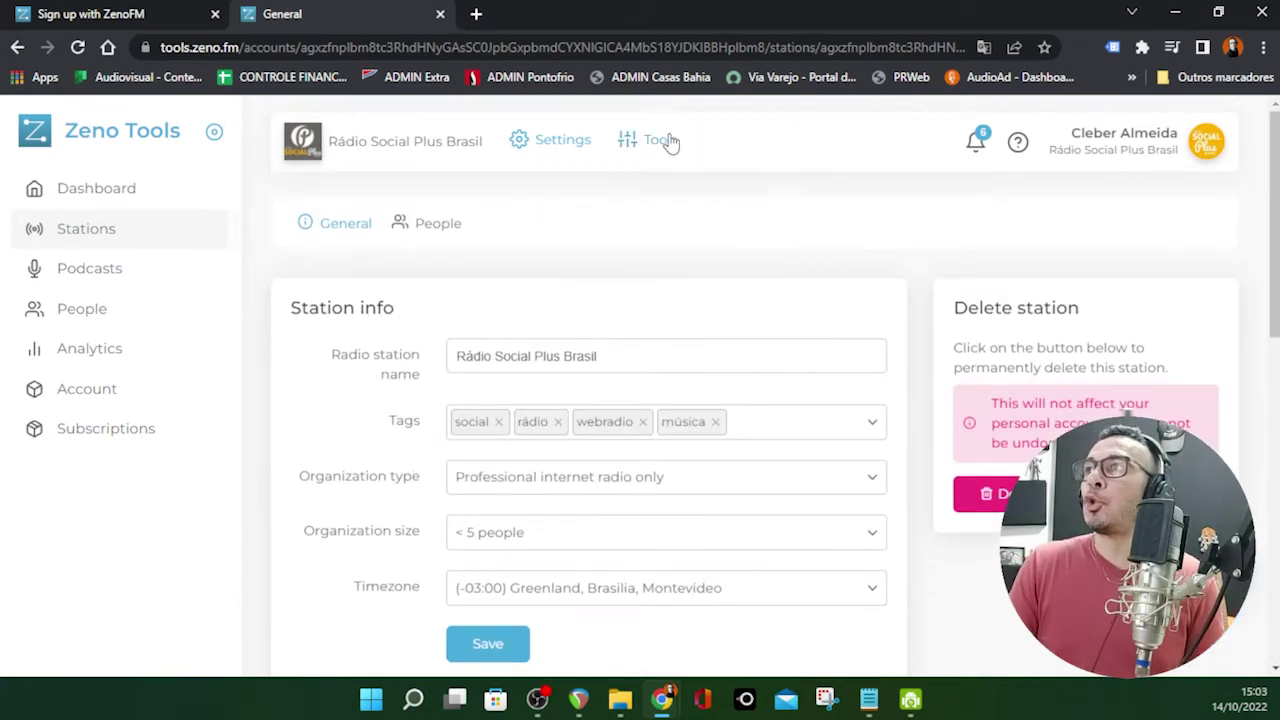
- Open the station's microsite tools and review the page URL, logo and background images, and the About text
left_click(670, 142)
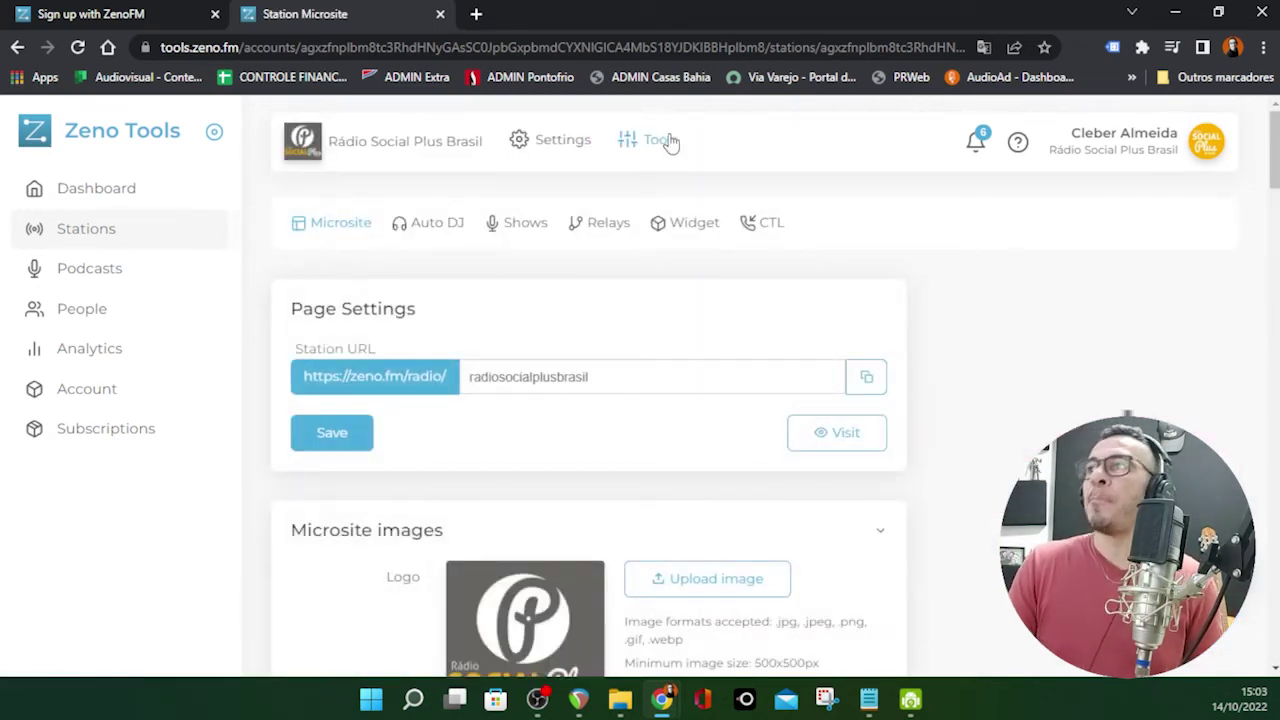
scroll(876, 270, "down", 2)
scroll(903, 376, "down", 5)
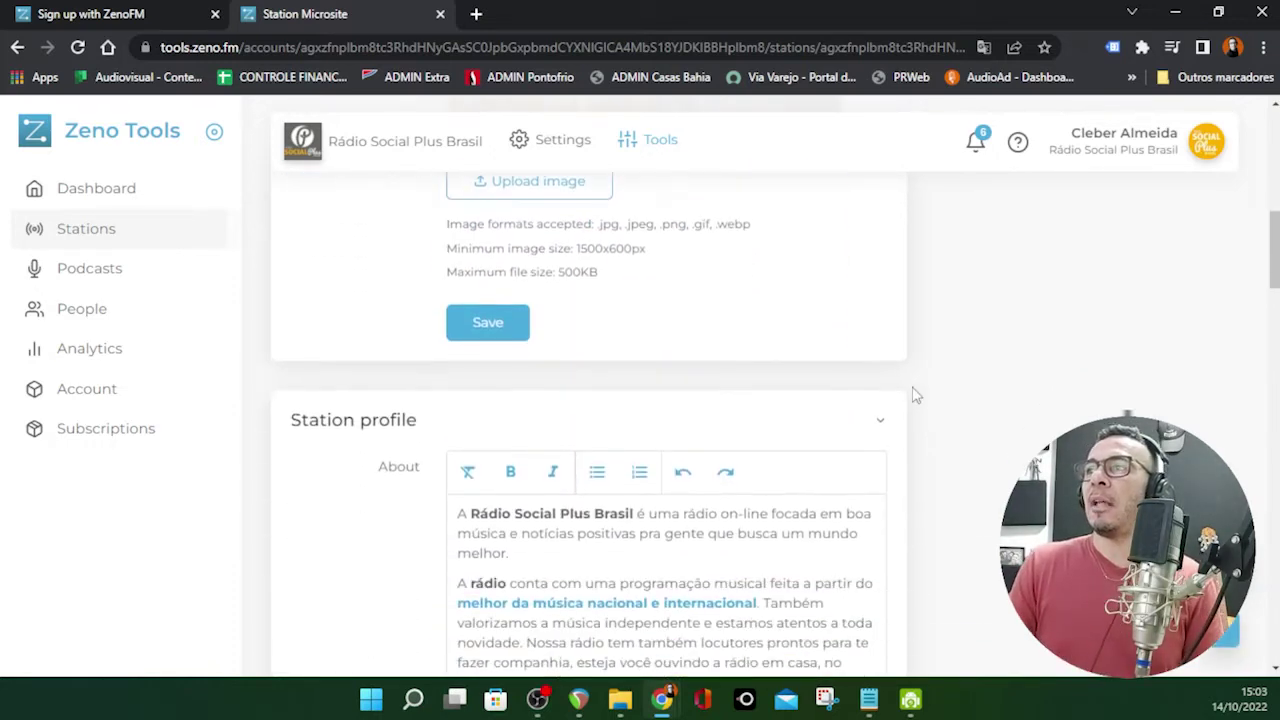
scroll(913, 396, "up", 7)
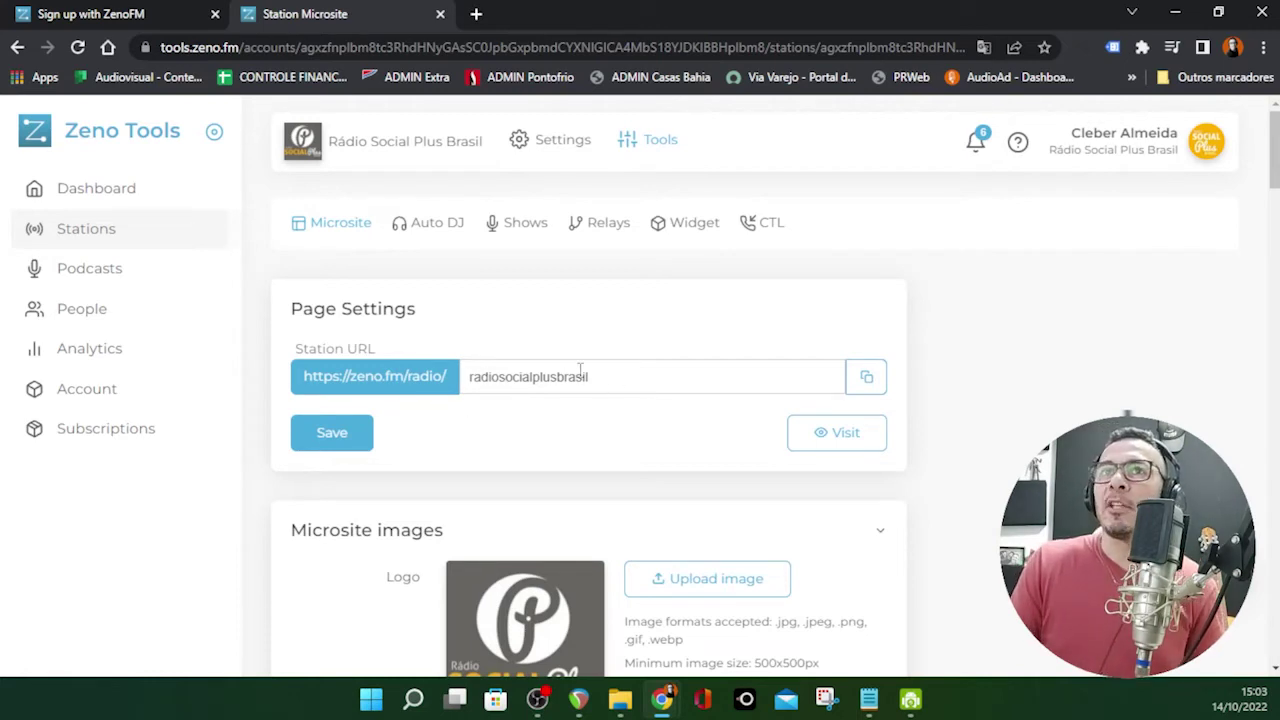
scroll(566, 420, "down", 1)
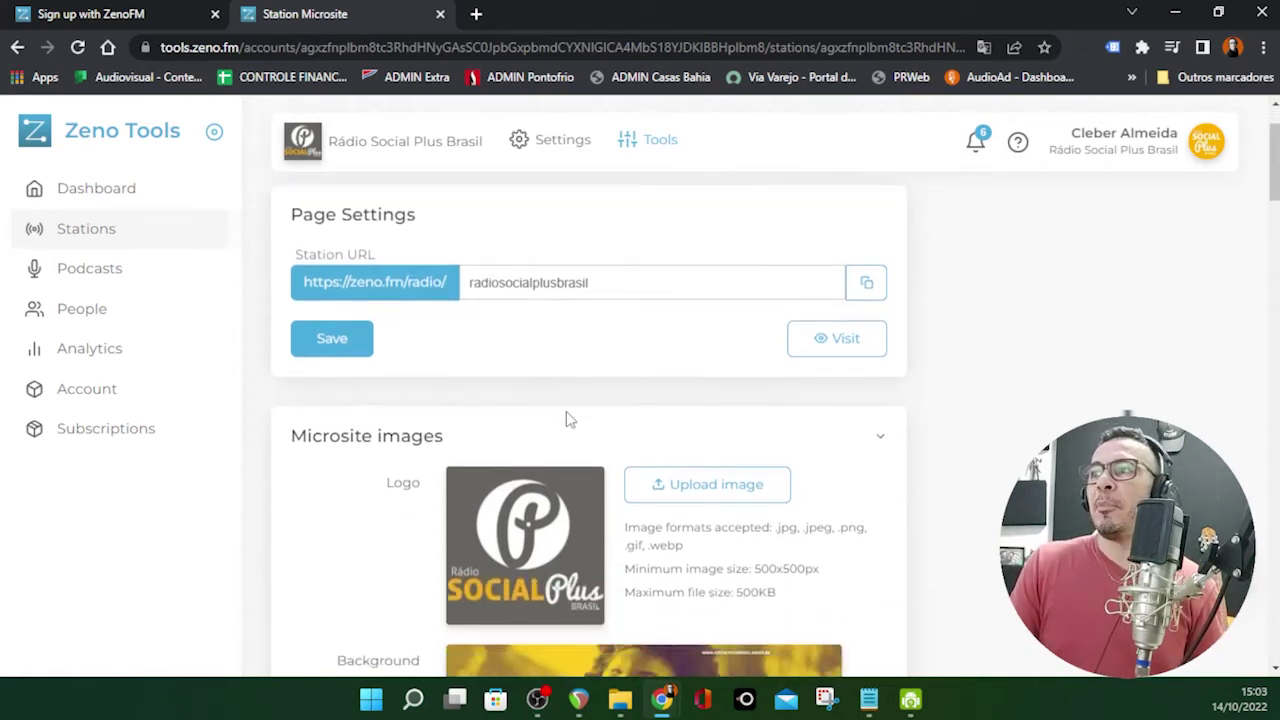
scroll(566, 420, "down", 4)
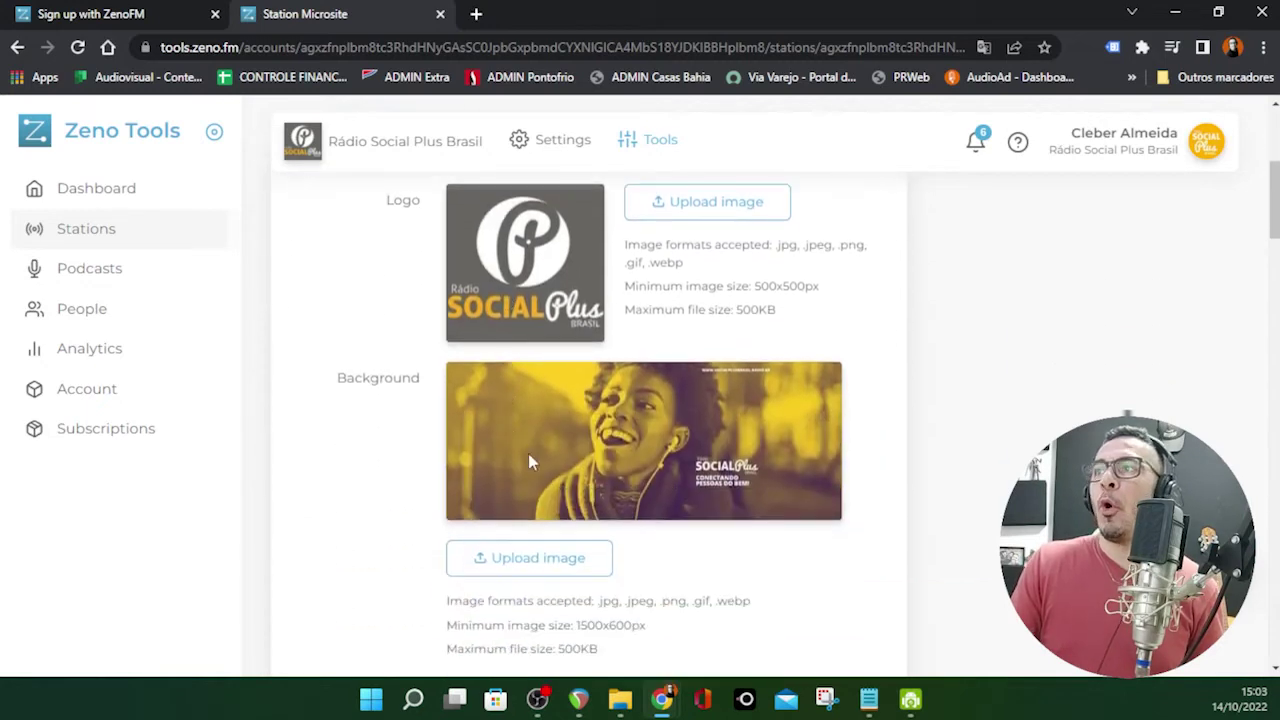
scroll(579, 460, "down", 6)
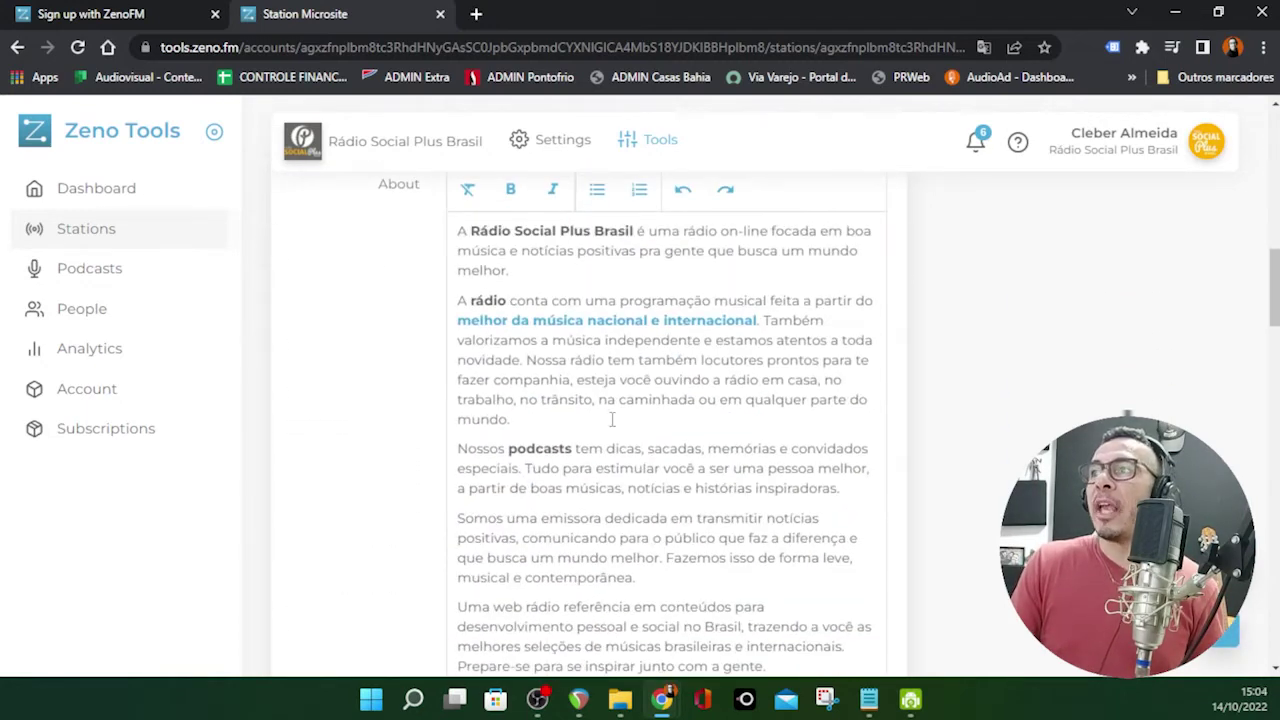
- Review the microsite's About text, content type, country, city and language, plus the listener donations, station website and social media sections
scroll(612, 420, "down", 3)
scroll(631, 457, "up", 4)
scroll(640, 428, "down", 4)
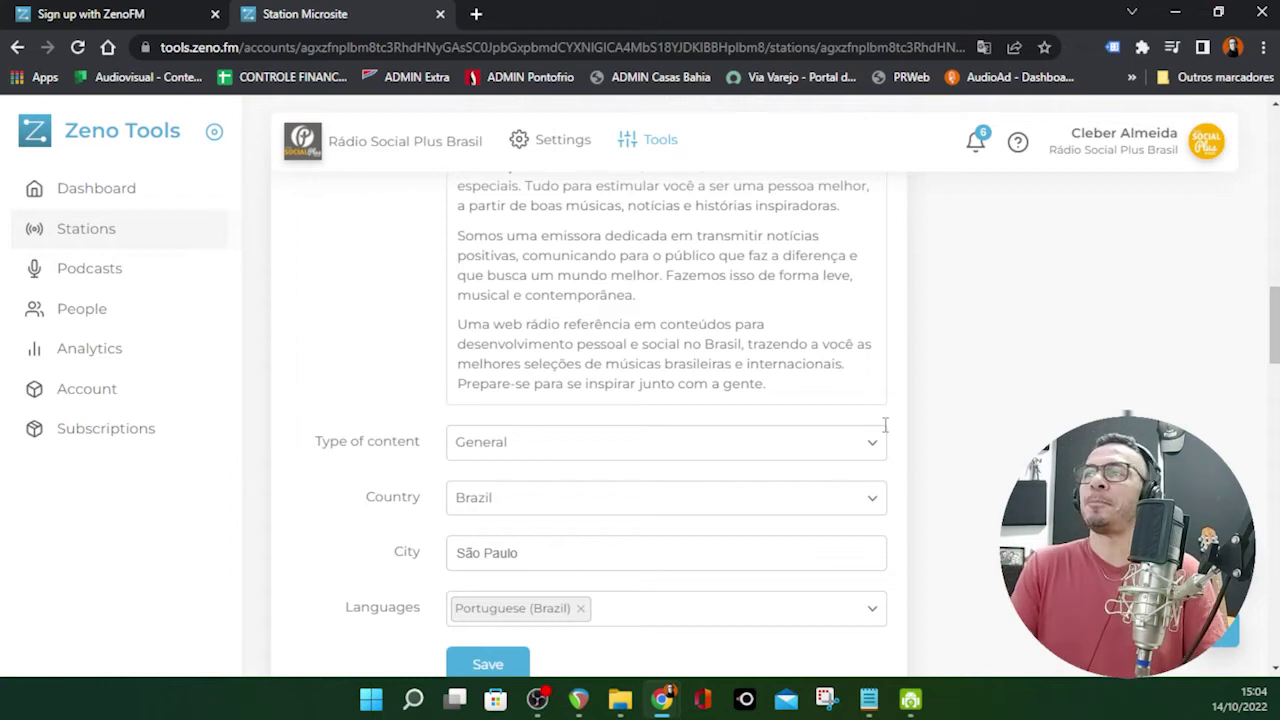
scroll(900, 432, "down", 1)
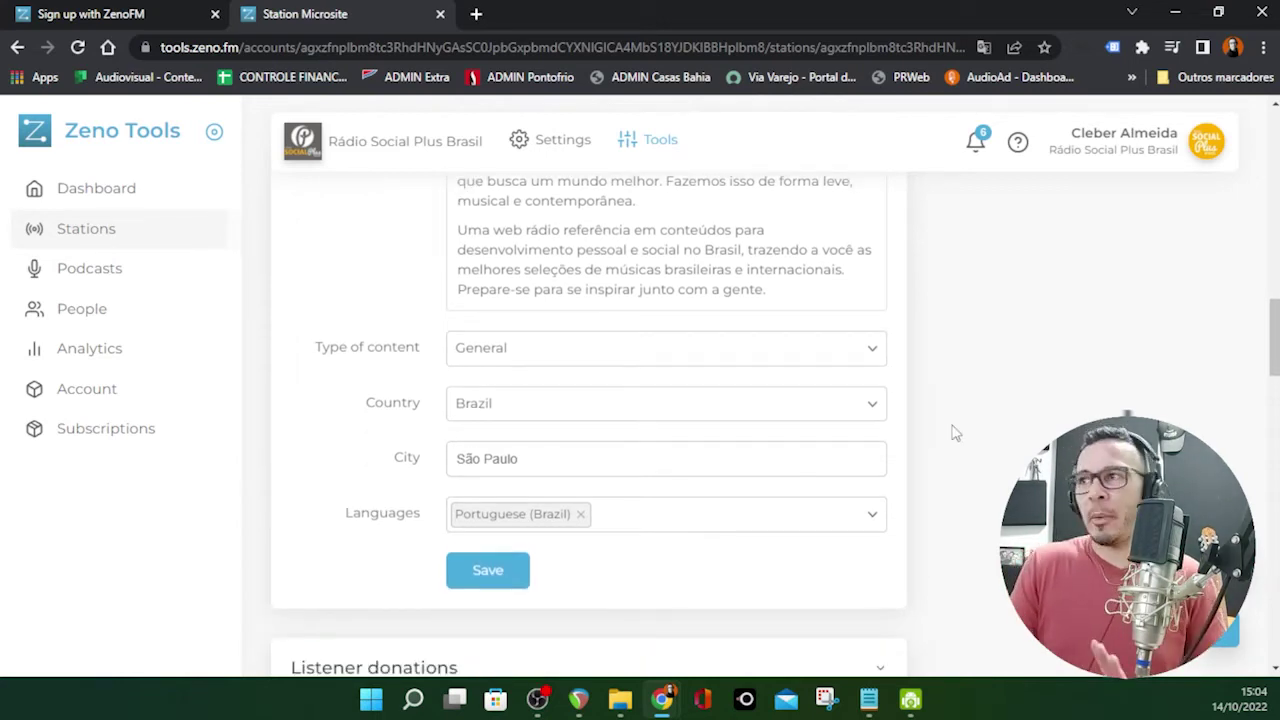
scroll(953, 430, "down", 2)
scroll(951, 428, "up", 2)
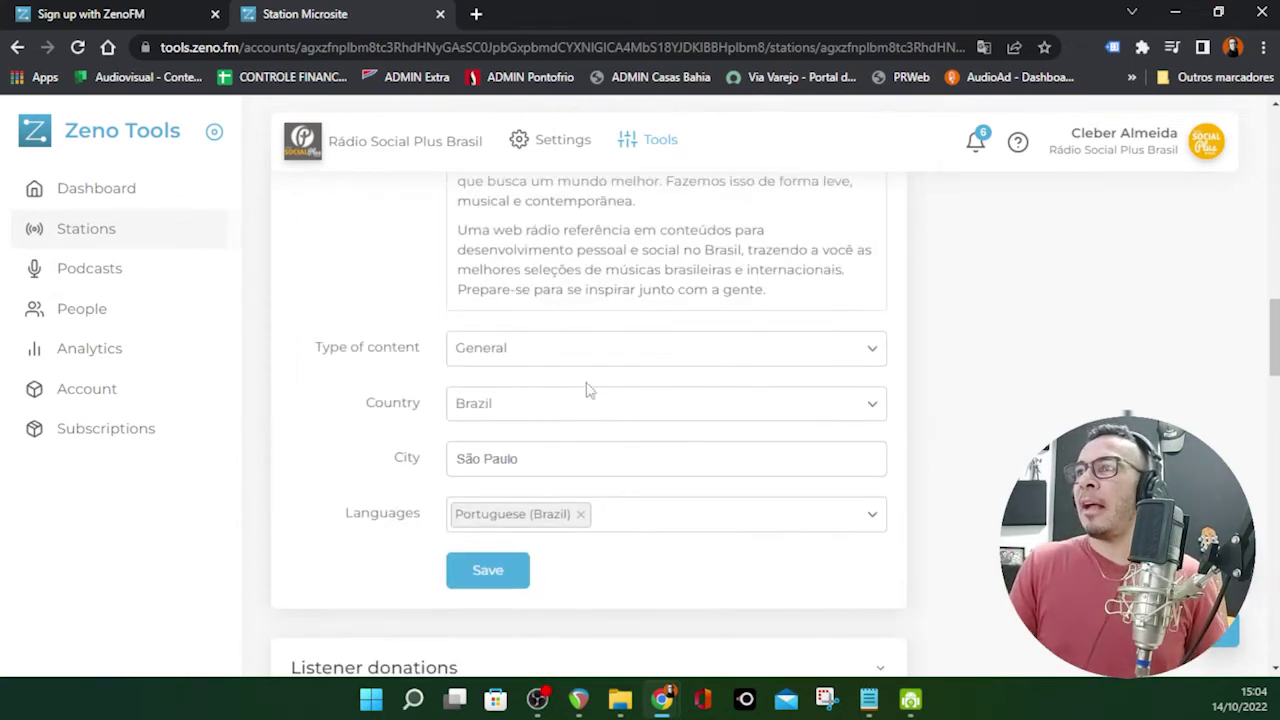
scroll(680, 492, "down", 3)
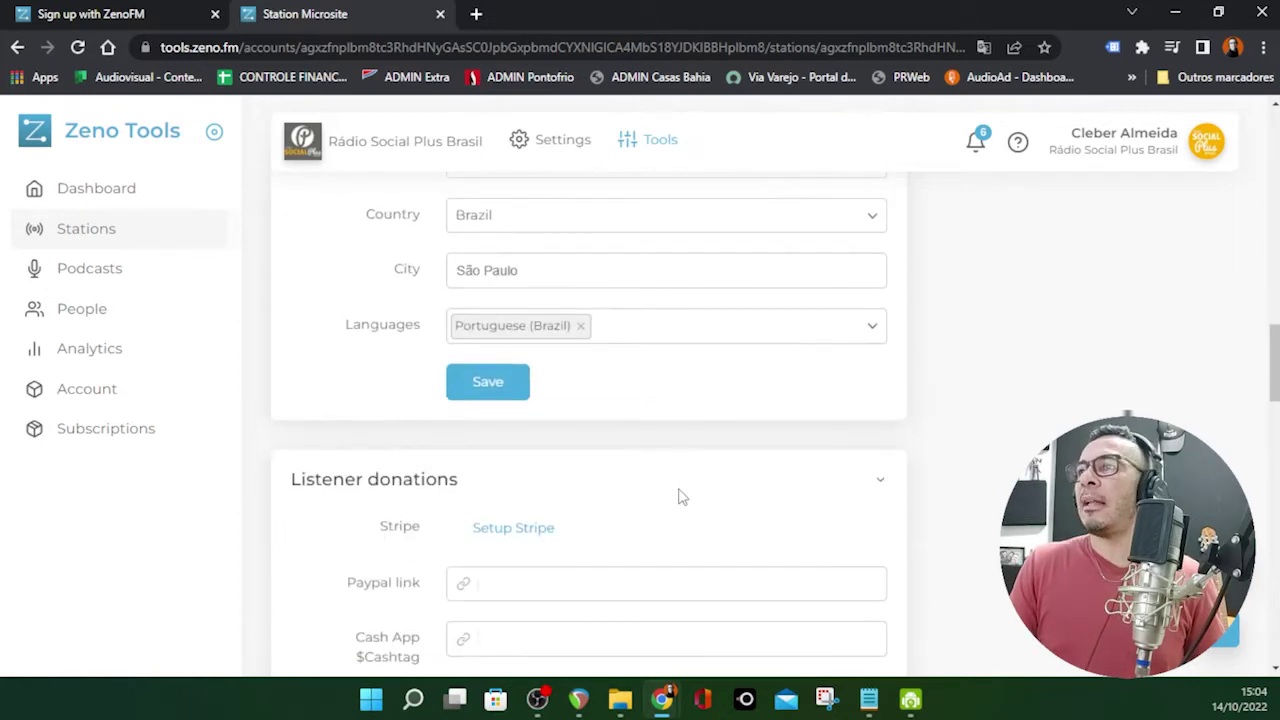
scroll(937, 471, "down", 2)
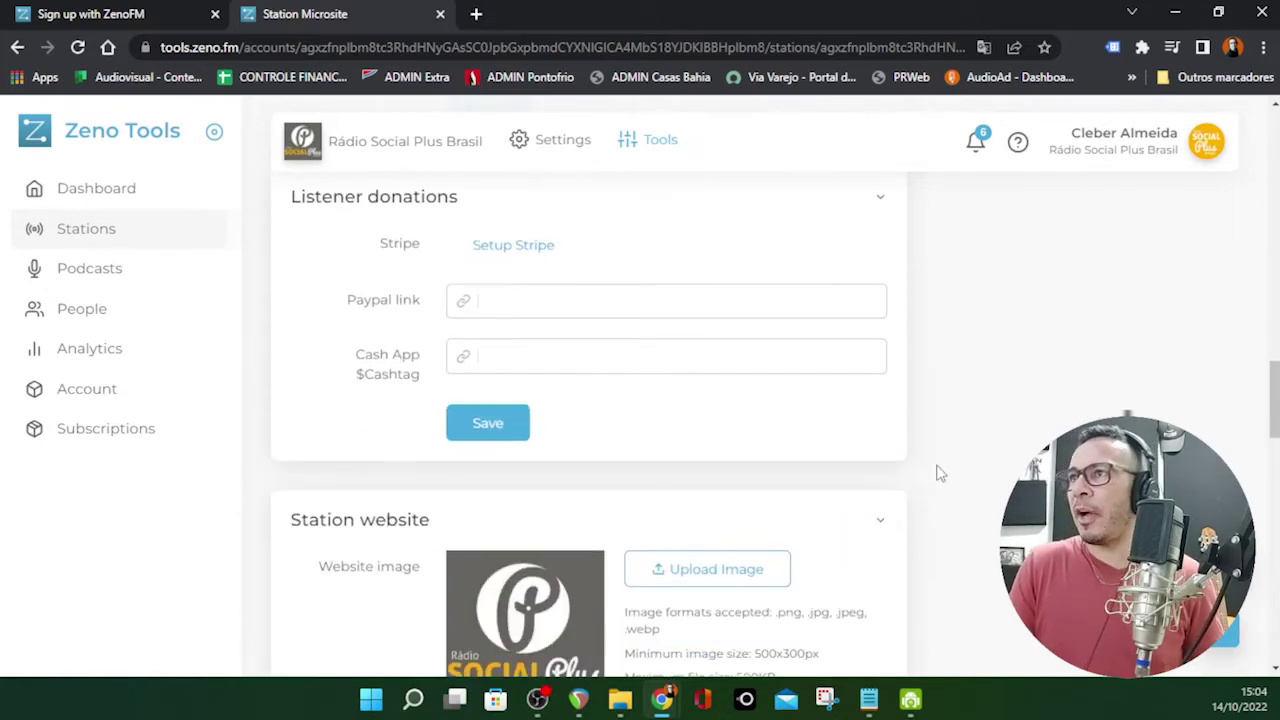
scroll(937, 471, "down", 5)
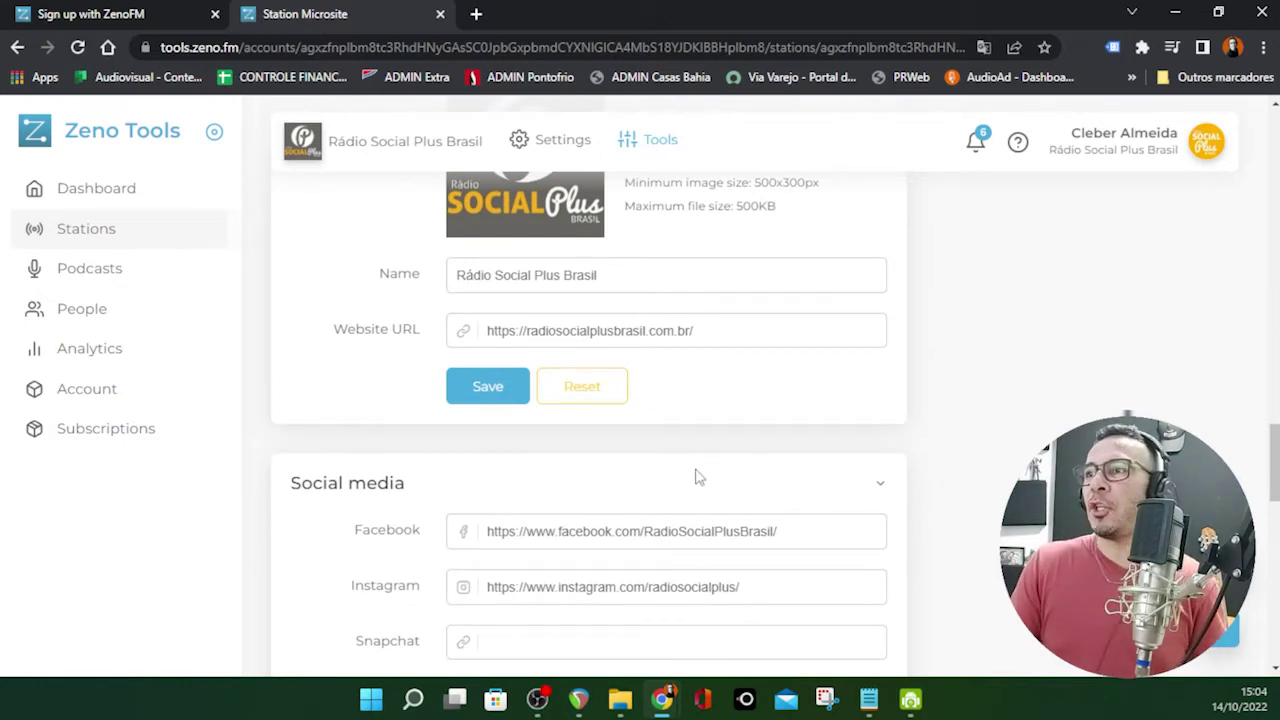
- Visit the station's public microsite, look through the page, start listening to the station, and close the page again
scroll(851, 514, "up", 10)
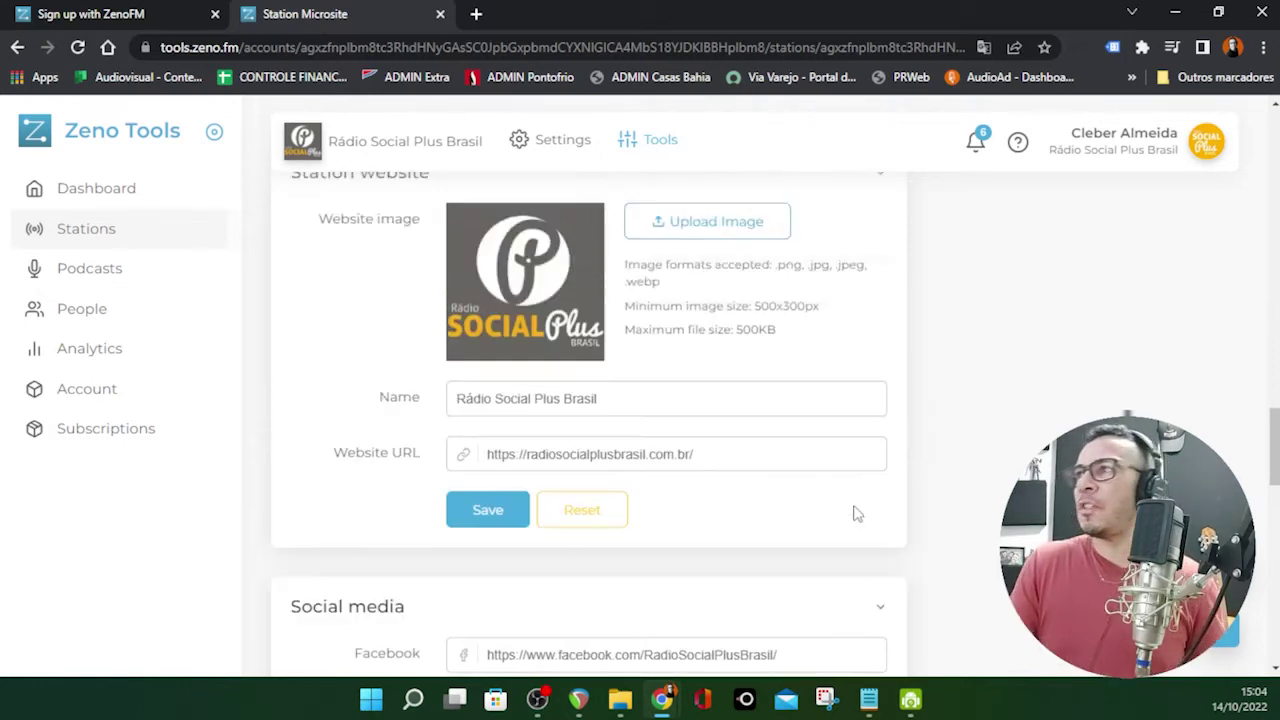
scroll(921, 505, "up", 10)
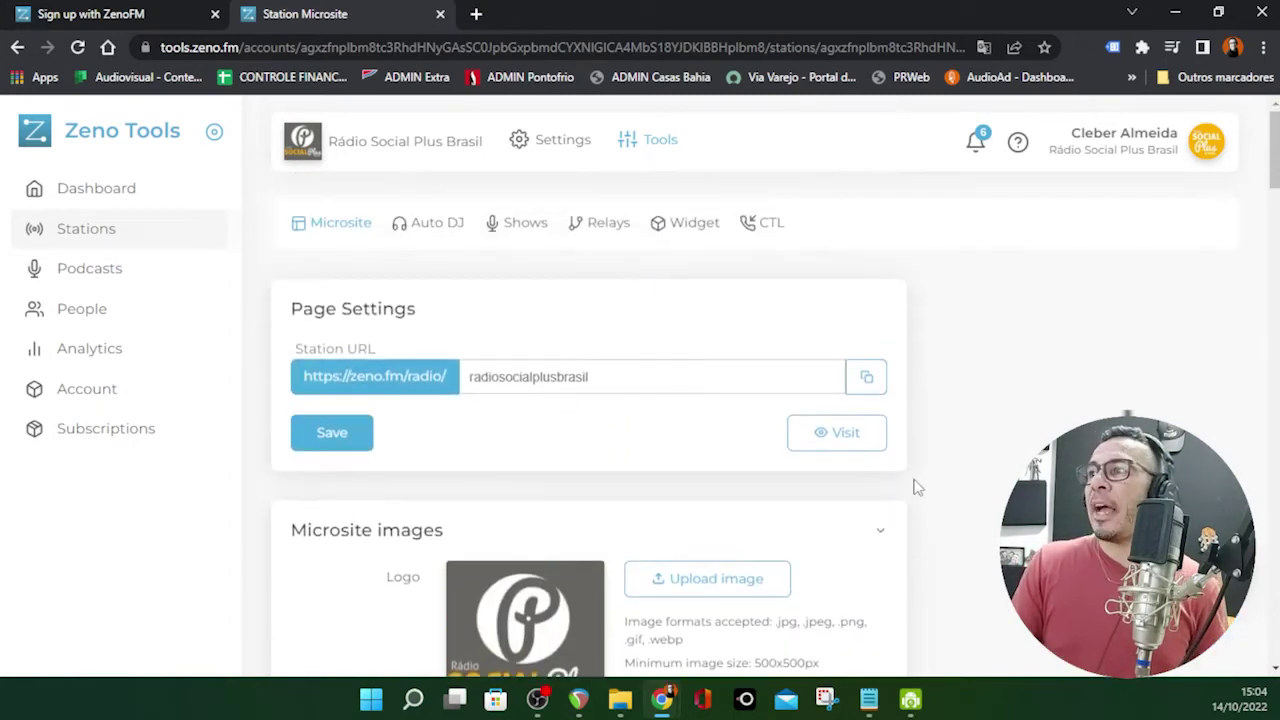
left_click(826, 448)
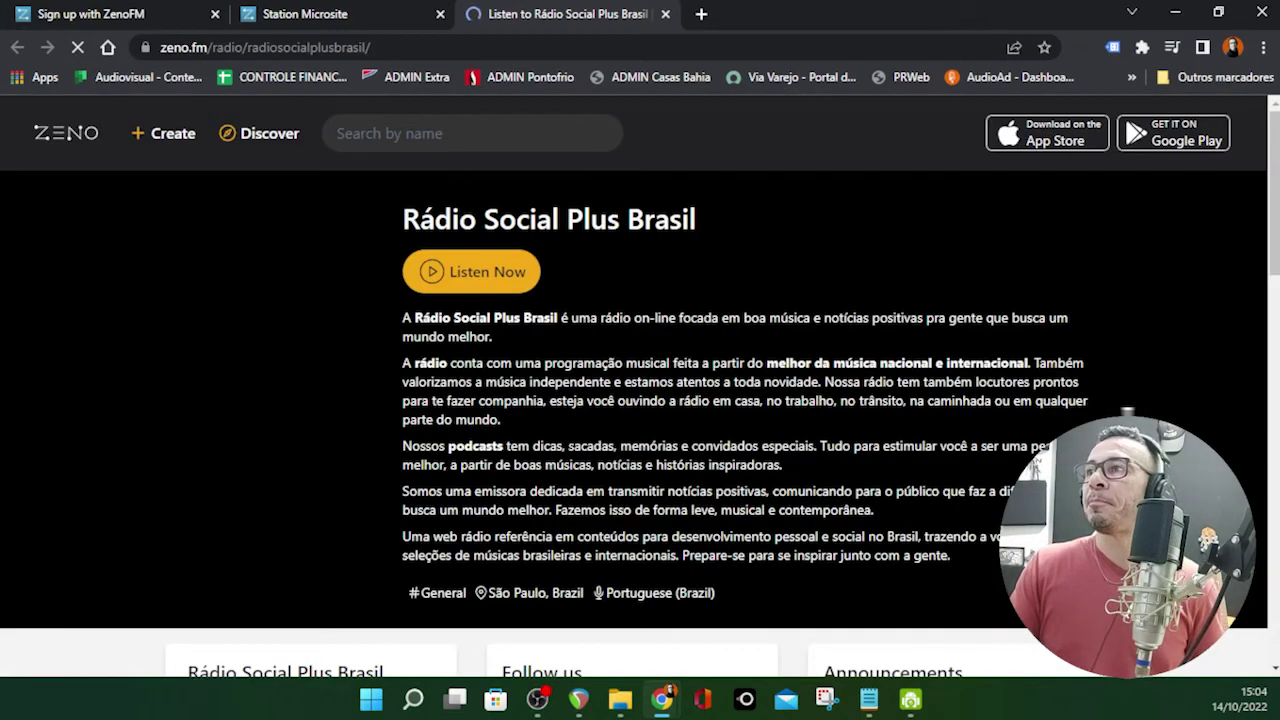
scroll(957, 370, "down", 10)
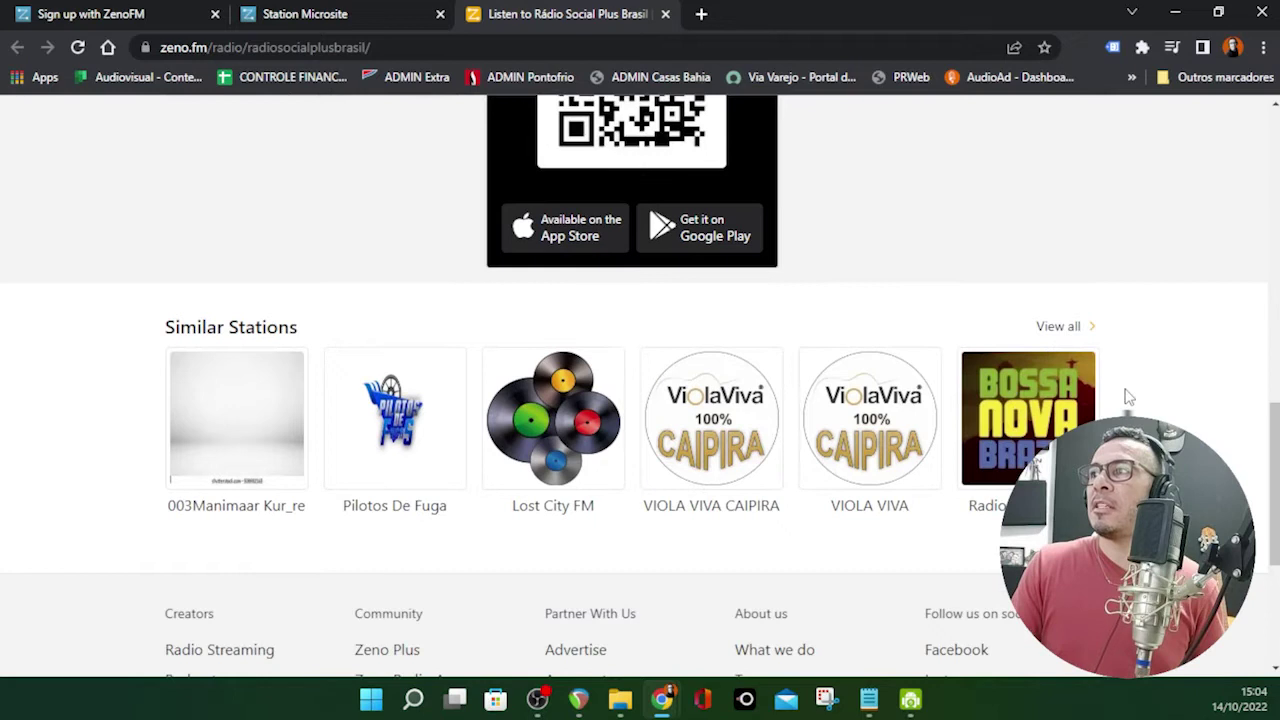
scroll(1128, 397, "up", 10)
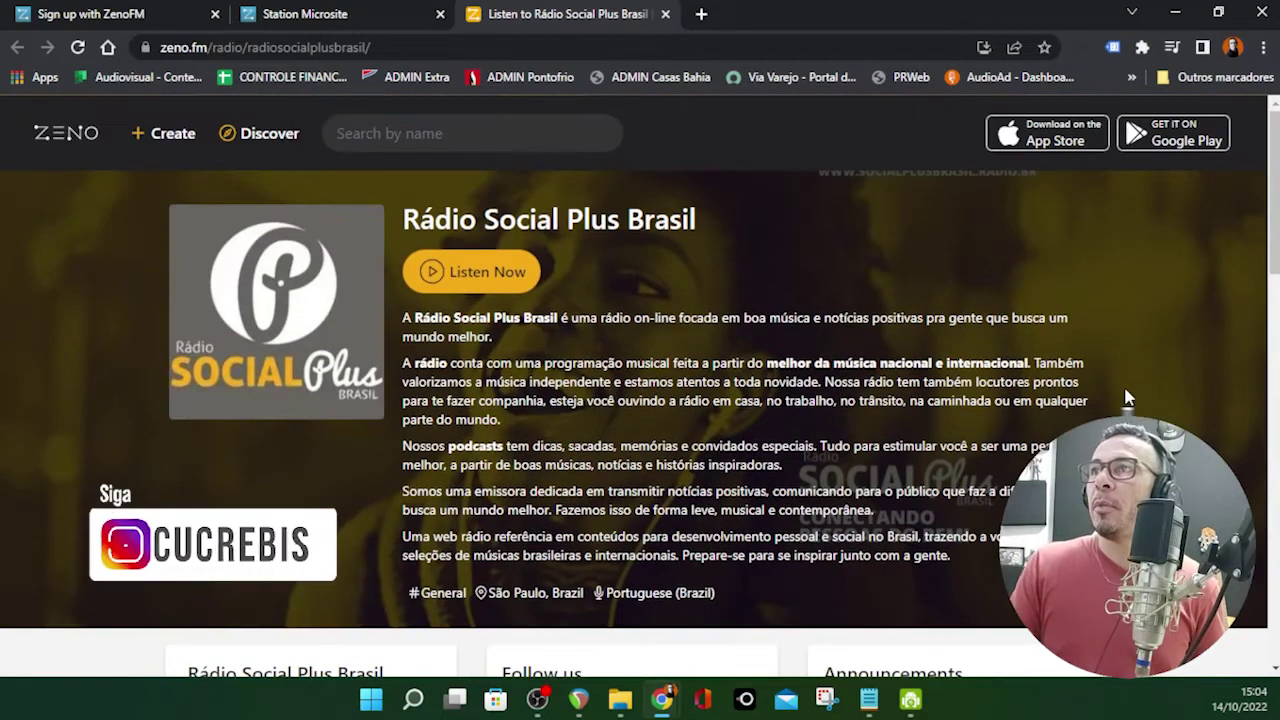
left_click(470, 276)
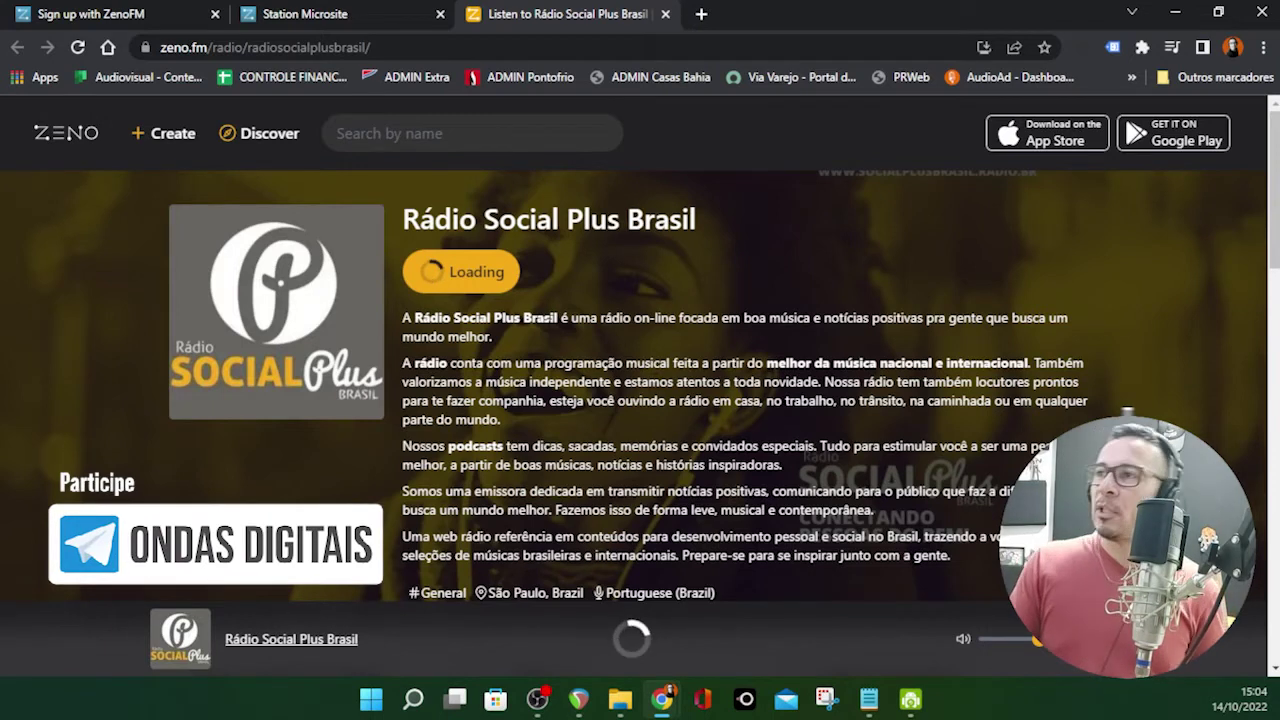
left_click(666, 14)
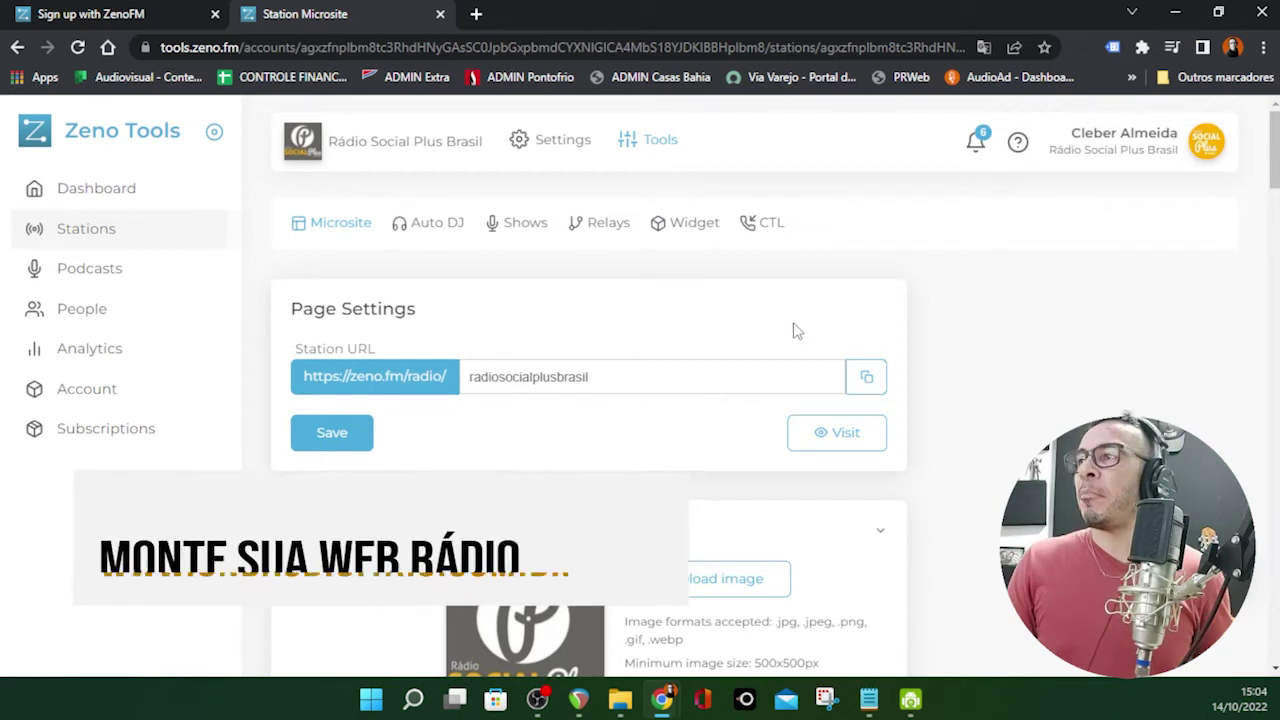
scroll(800, 335, "down", 5)
scroll(807, 353, "down", 8)
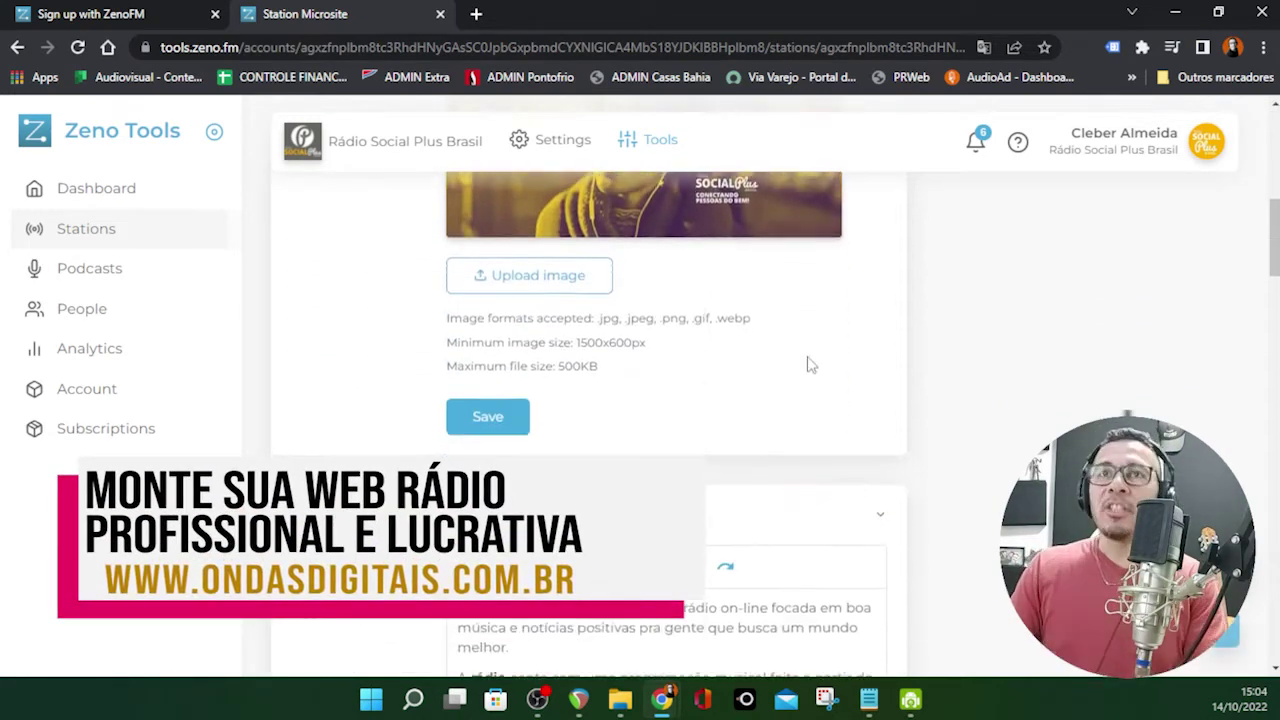
scroll(899, 396, "up", 10)
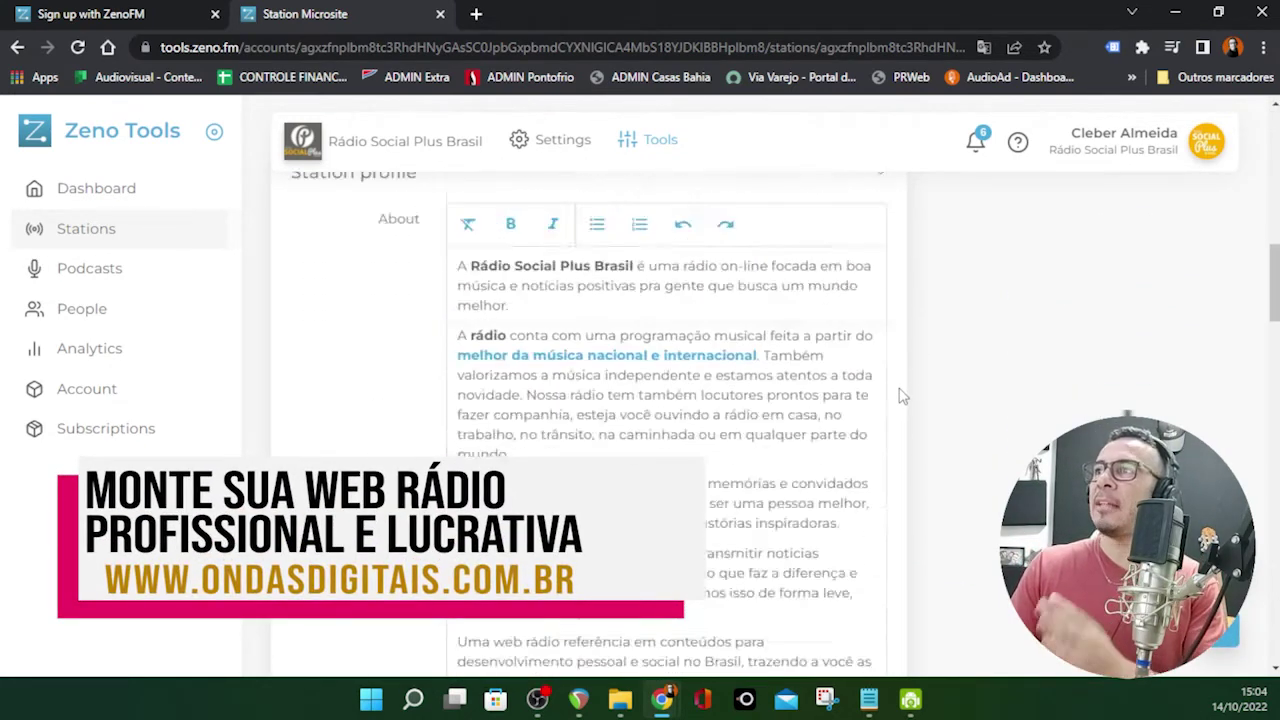
scroll(899, 401, "up", 2)
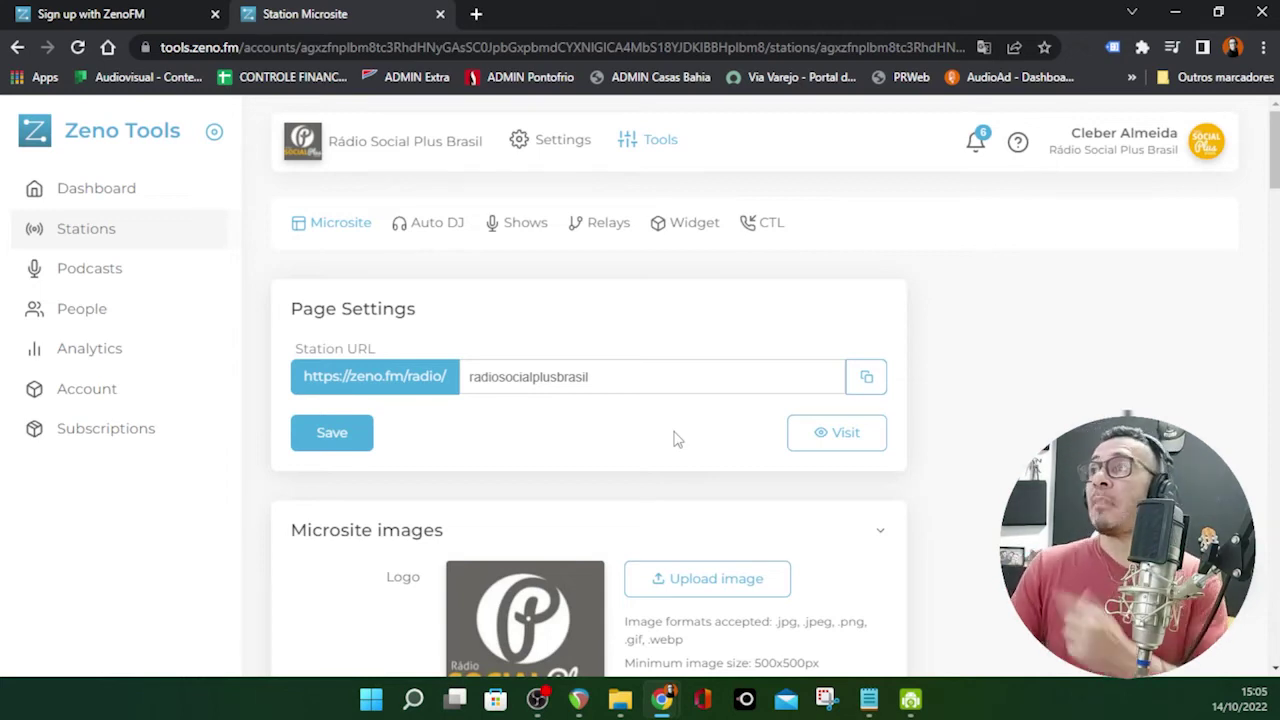
- Open the station's Auto DJ tools and examine the playlist section and its track upload options
left_click(433, 233)
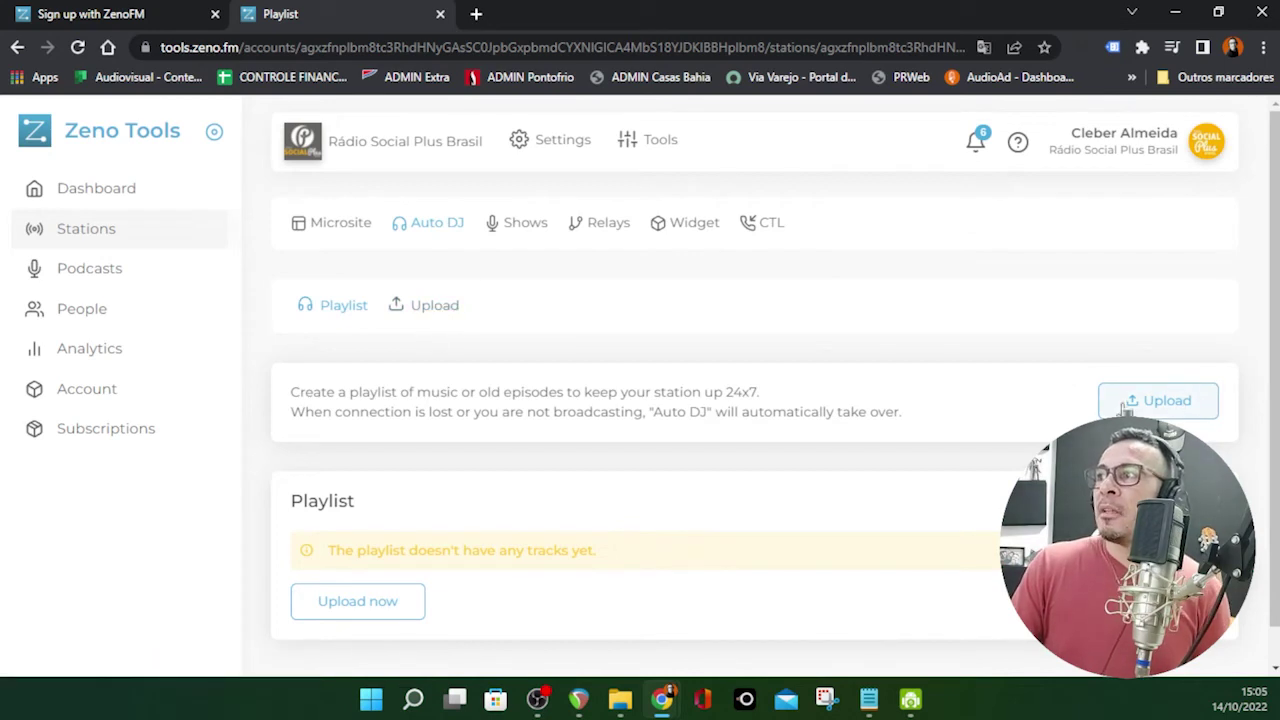
scroll(791, 392, "down", 1)
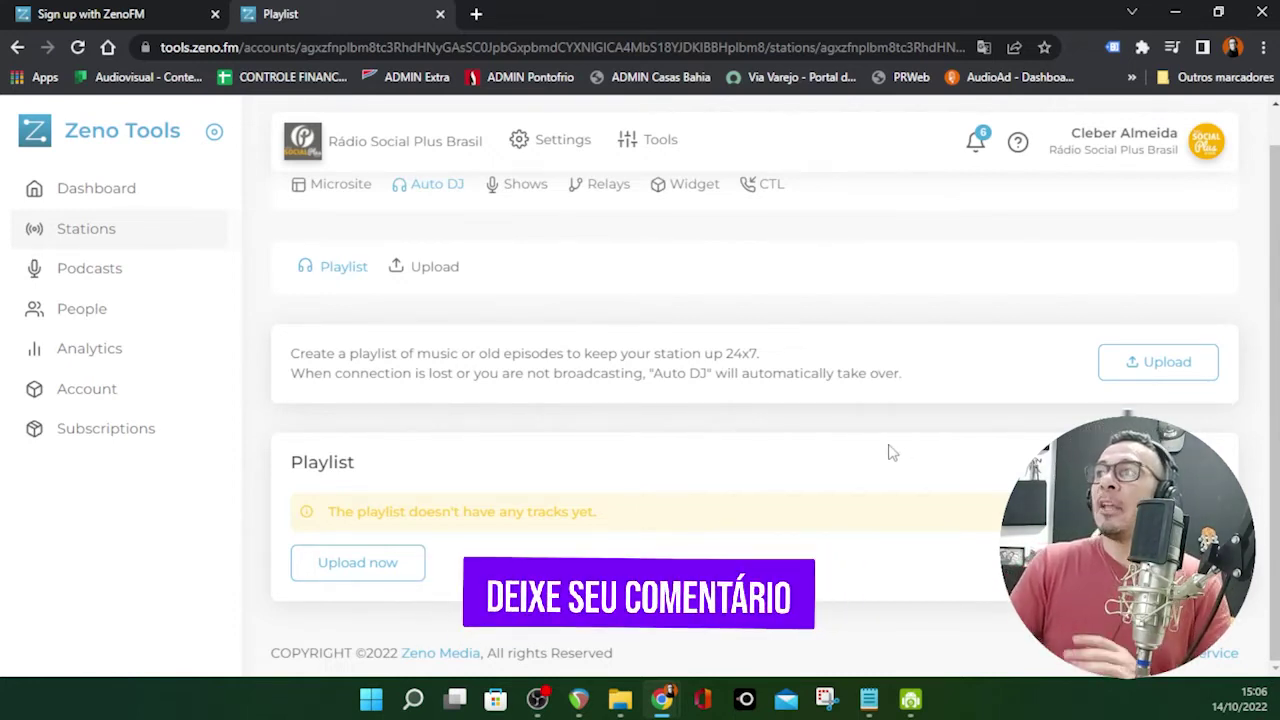
scroll(890, 450, "up", 1)
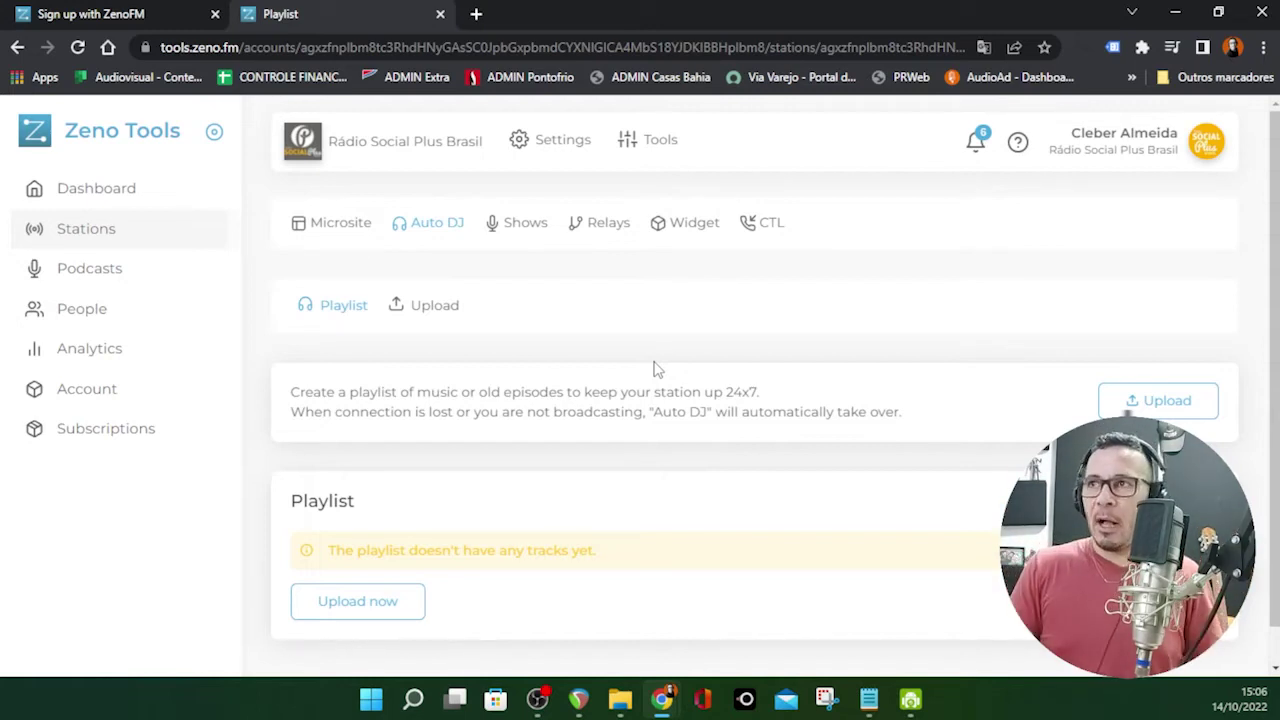
scroll(662, 400, "down", 1)
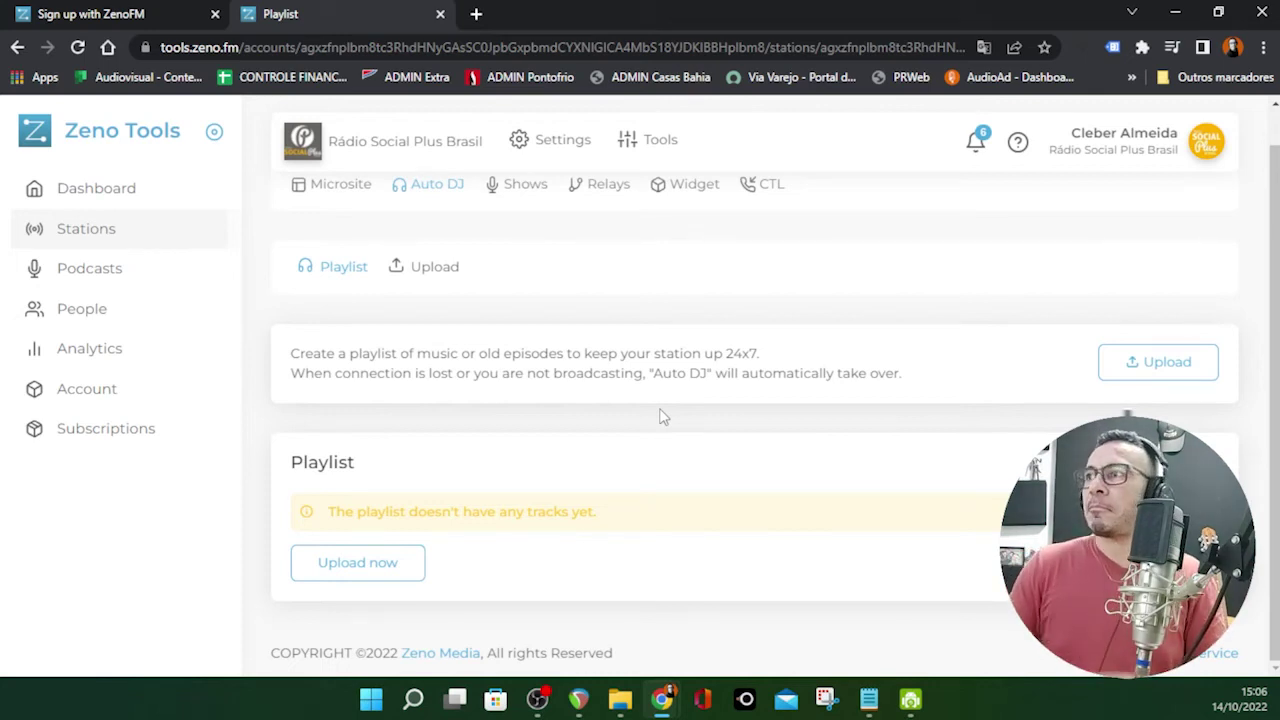
scroll(760, 394, "up", 1)
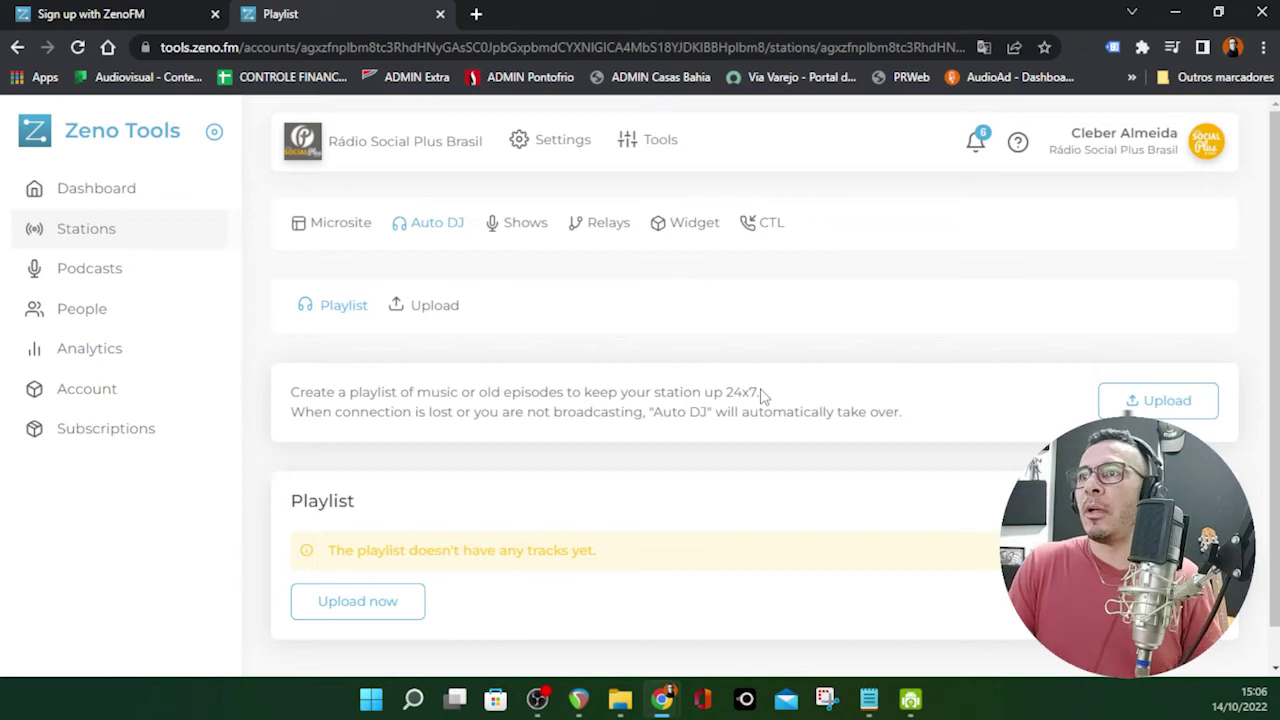
scroll(760, 394, "down", 1)
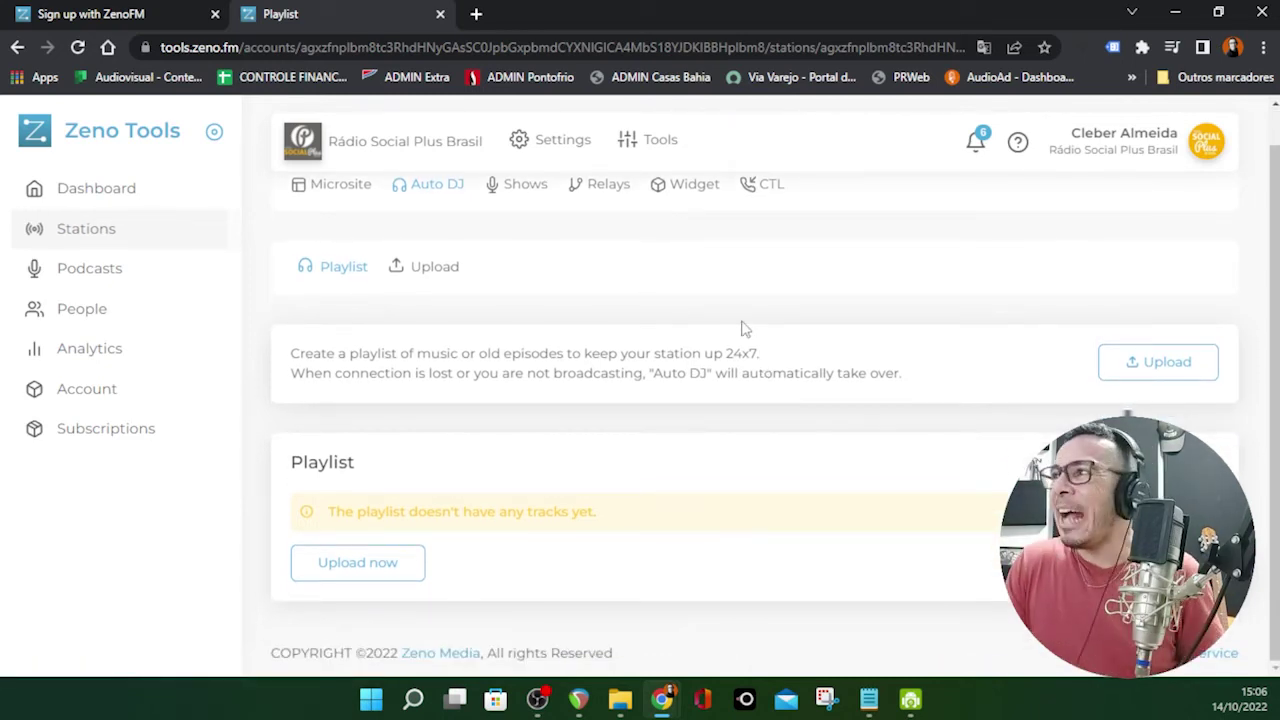
scroll(748, 332, "up", 1)
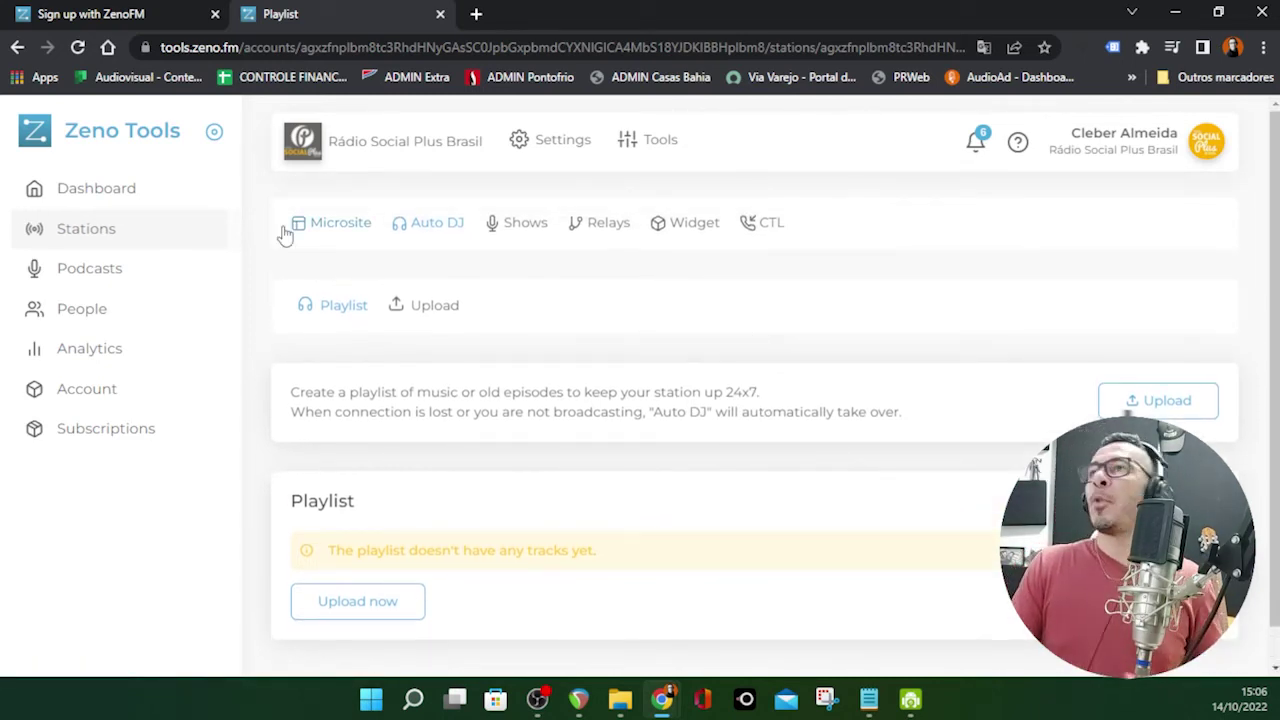
- Get yesterday's streaming analytics for Rádio Social Plus Brasil and review the session, device, regional and hourly statistics
left_click(101, 350)
left_click(418, 314)
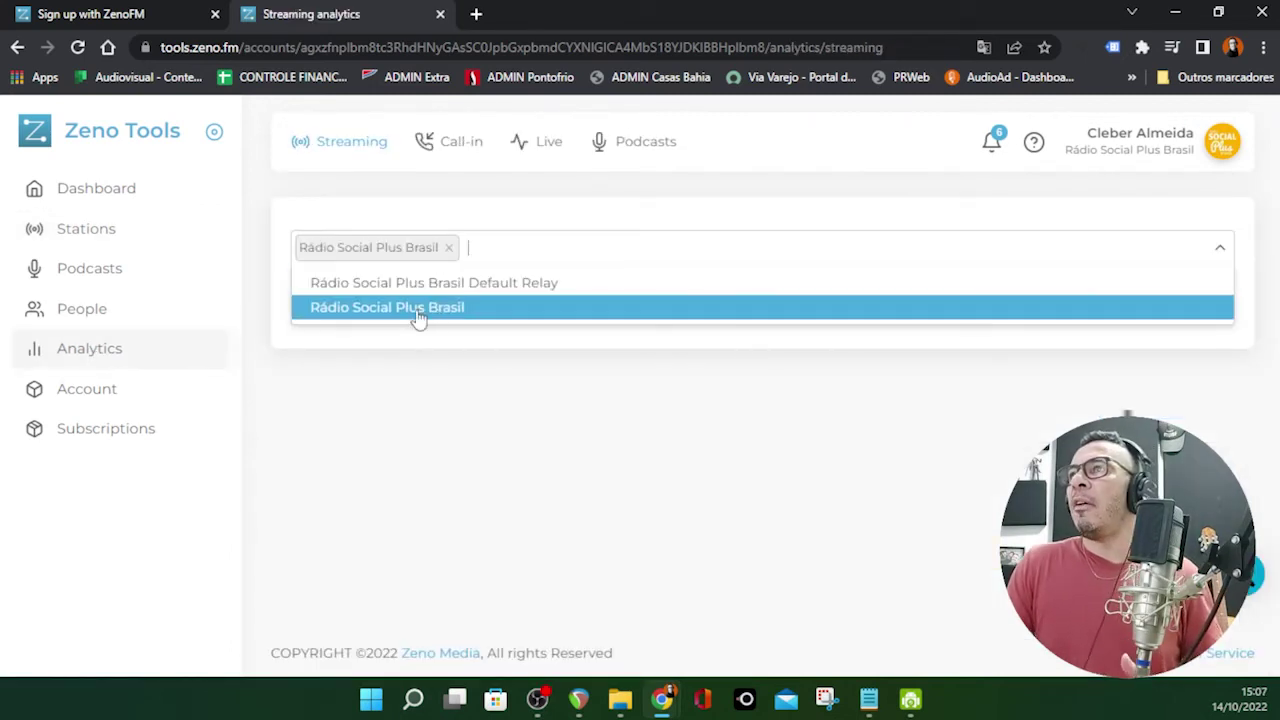
left_click(459, 357)
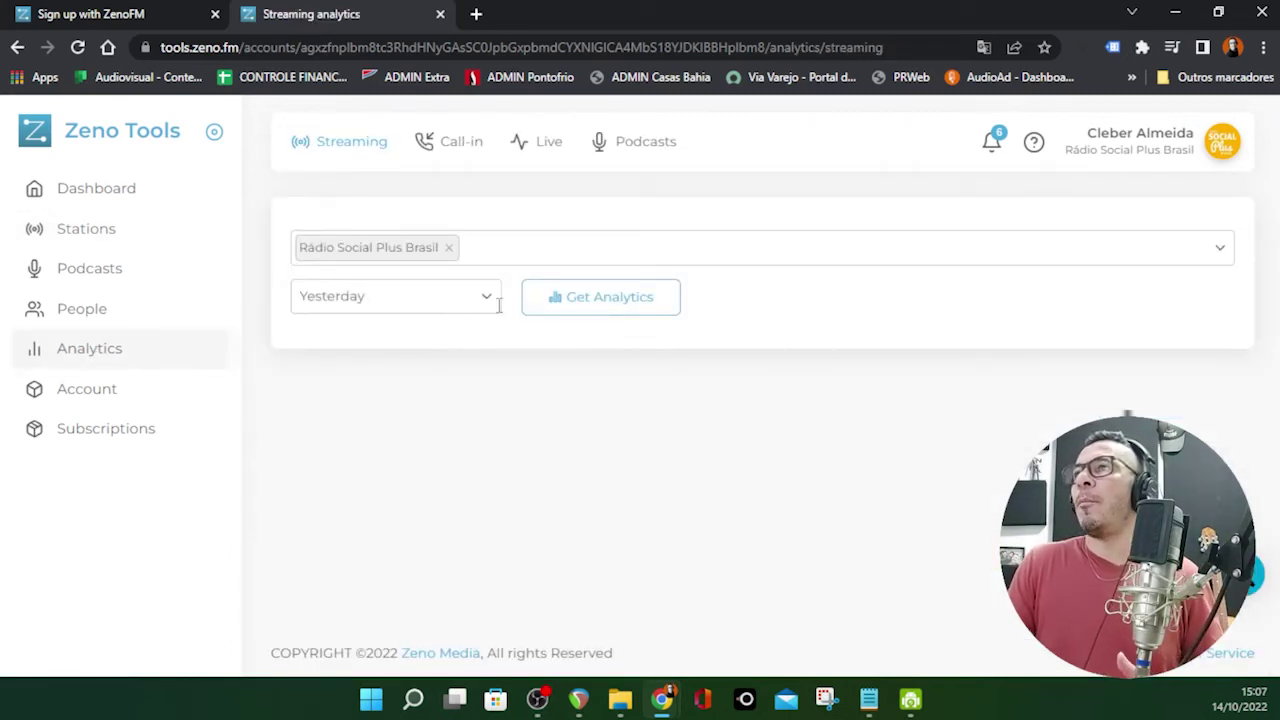
left_click(597, 312)
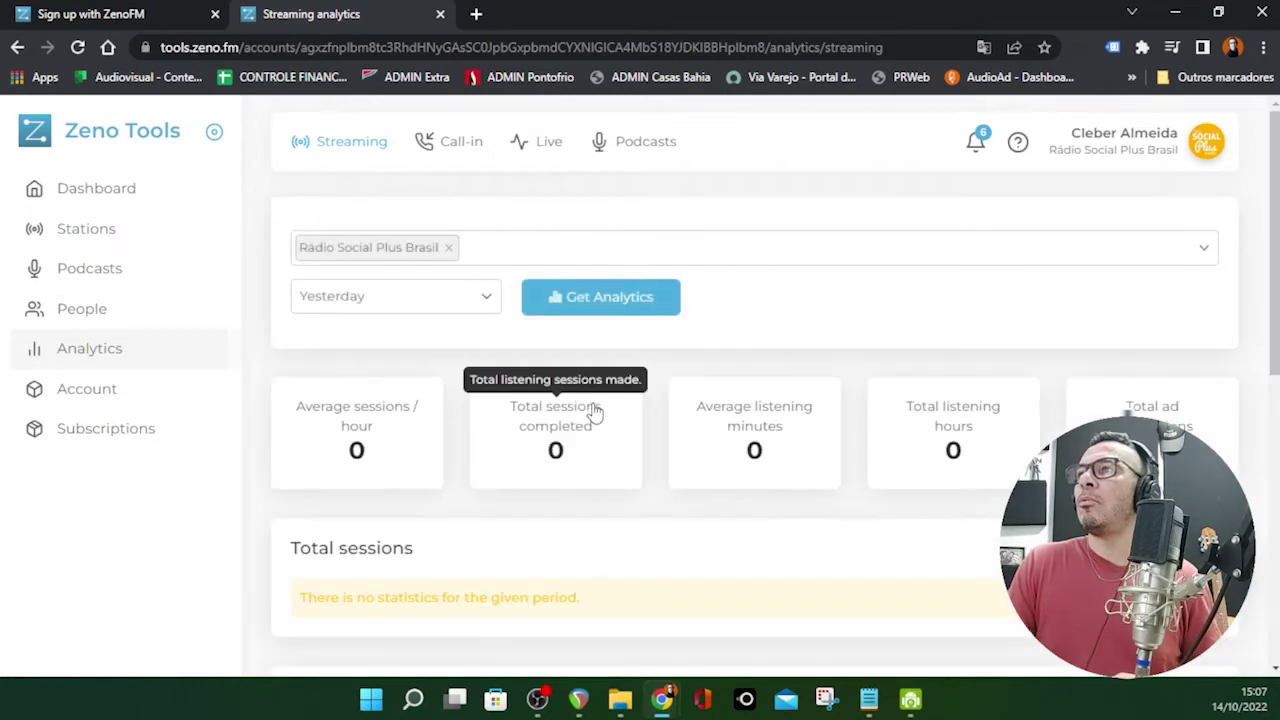
scroll(605, 430, "down", 2)
scroll(613, 449, "down", 4)
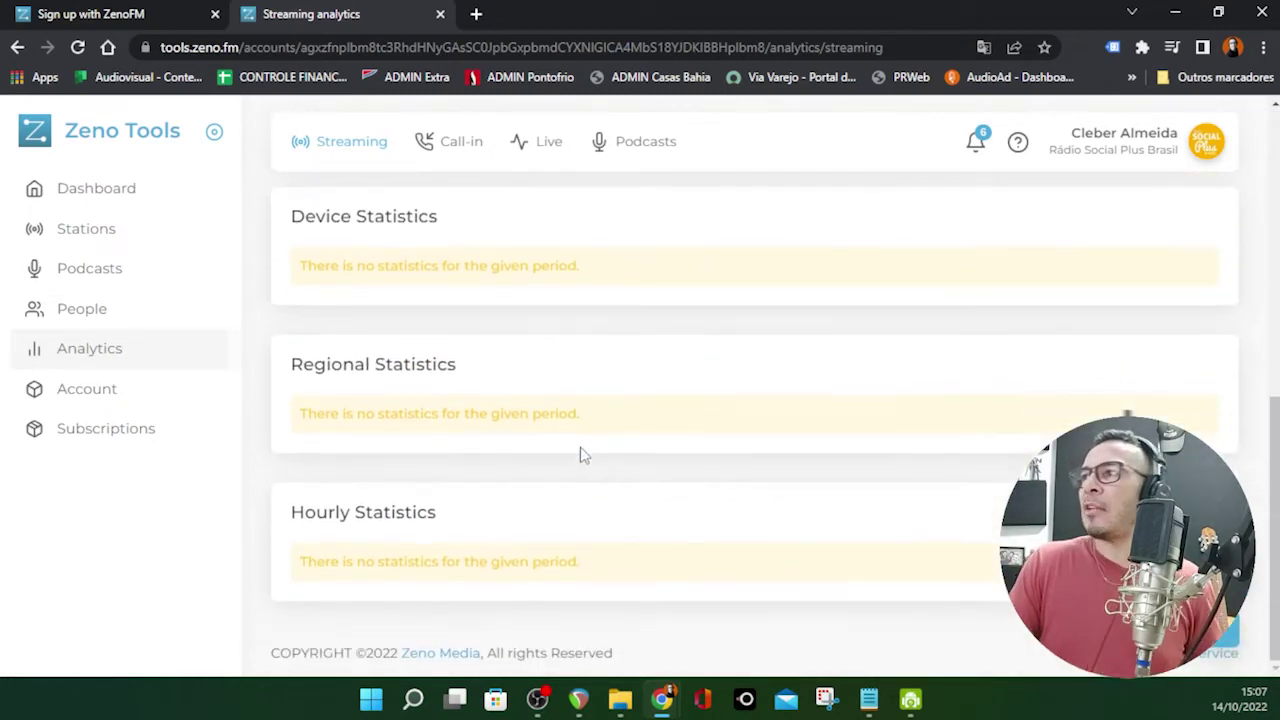
scroll(580, 451, "up", 6)
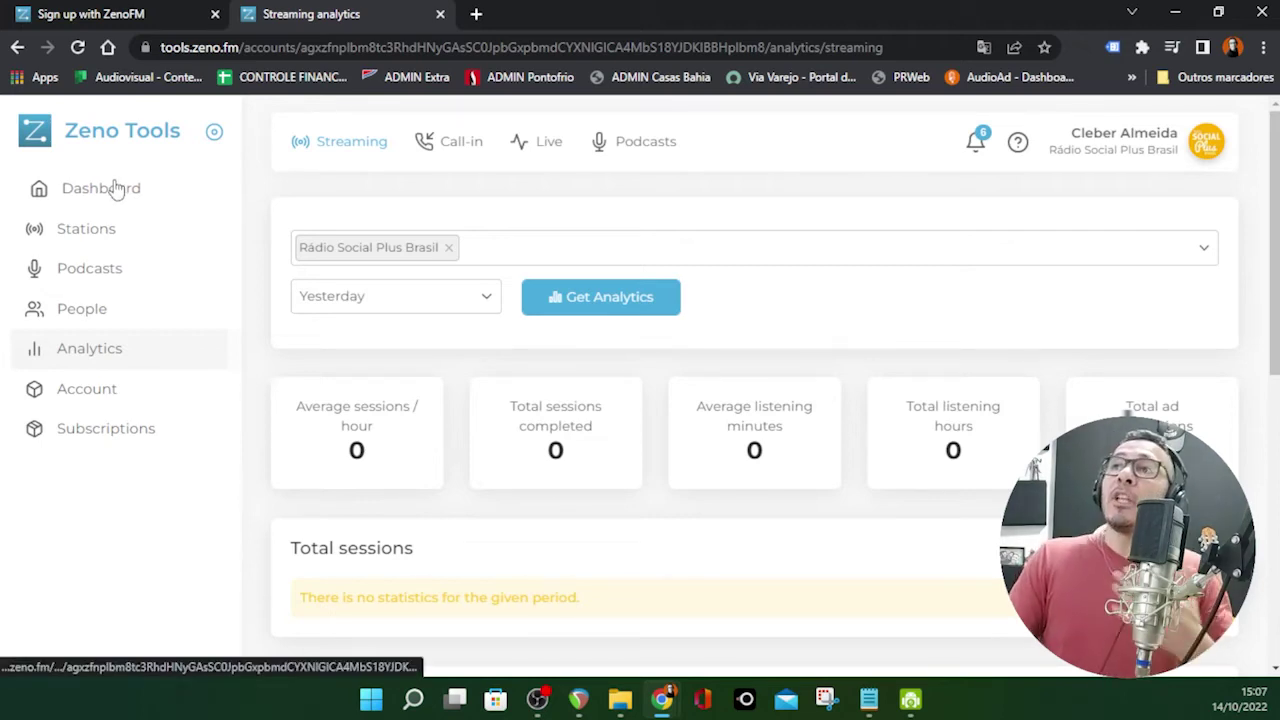
- Open Rádio Social Plus Brasil from the station list, check its on-air status and listener map, and preview the station
left_click(88, 232)
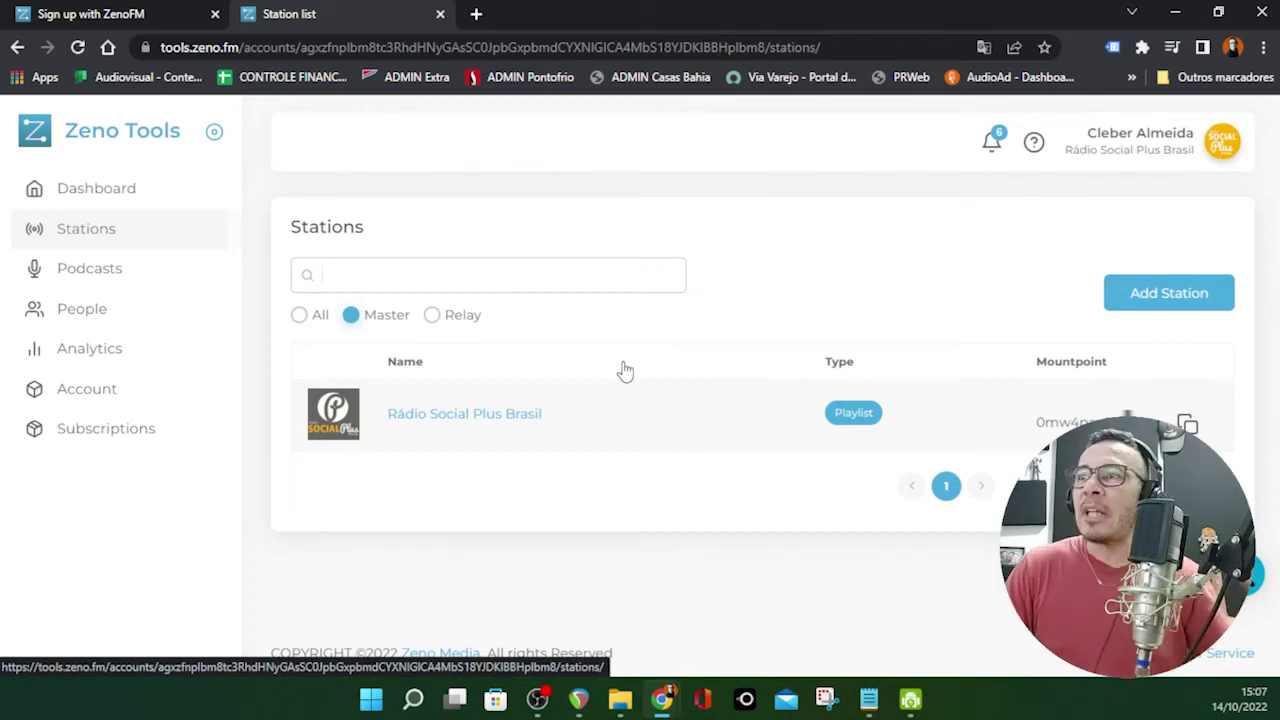
left_click(95, 228)
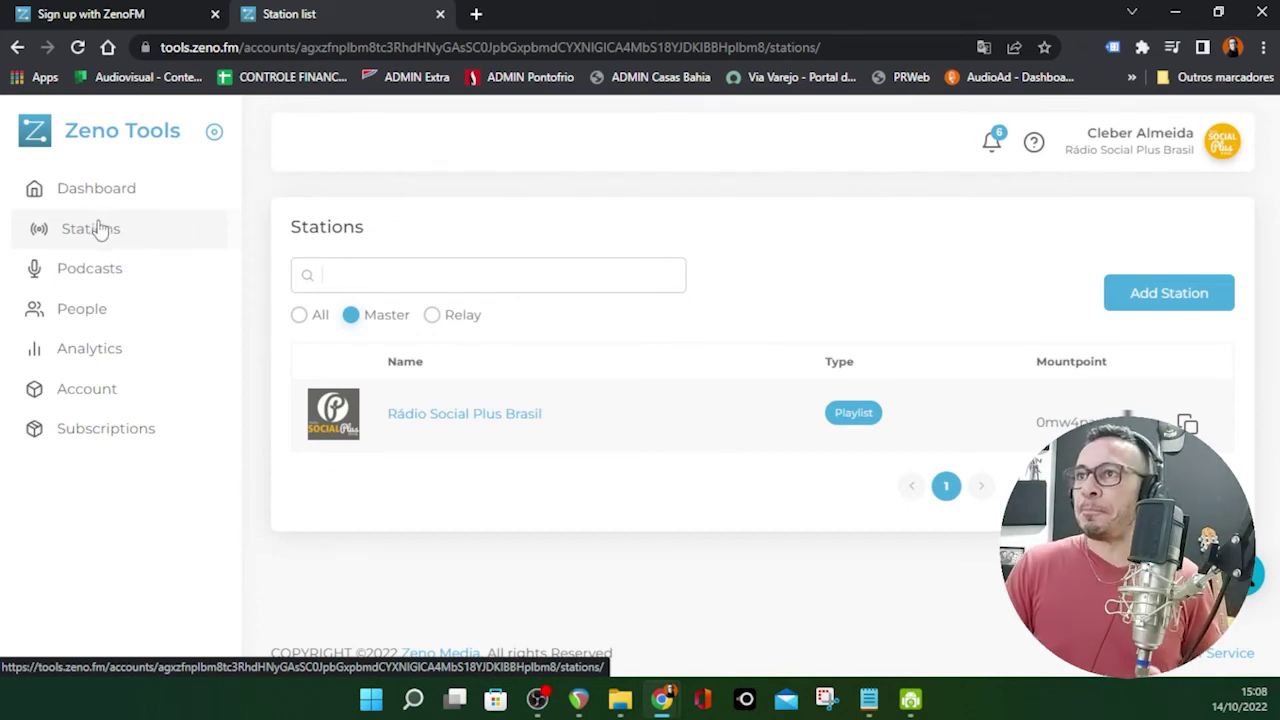
left_click(460, 424)
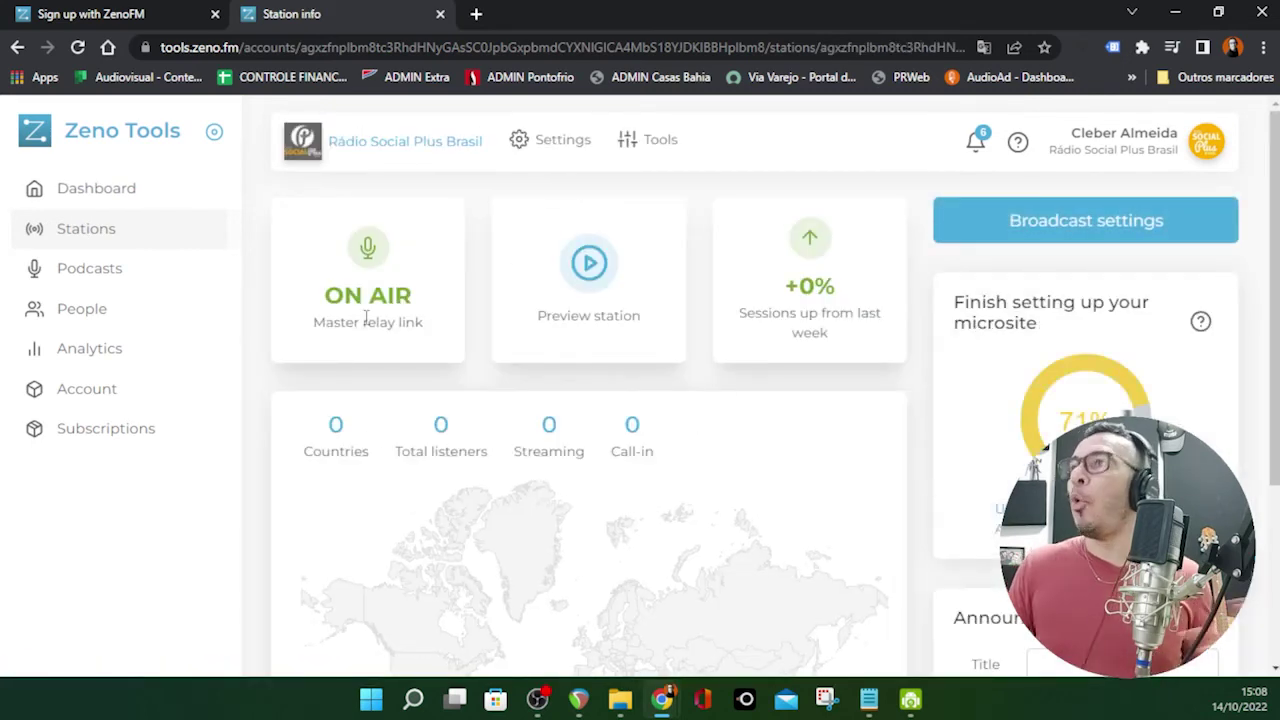
scroll(712, 454, "down", 3)
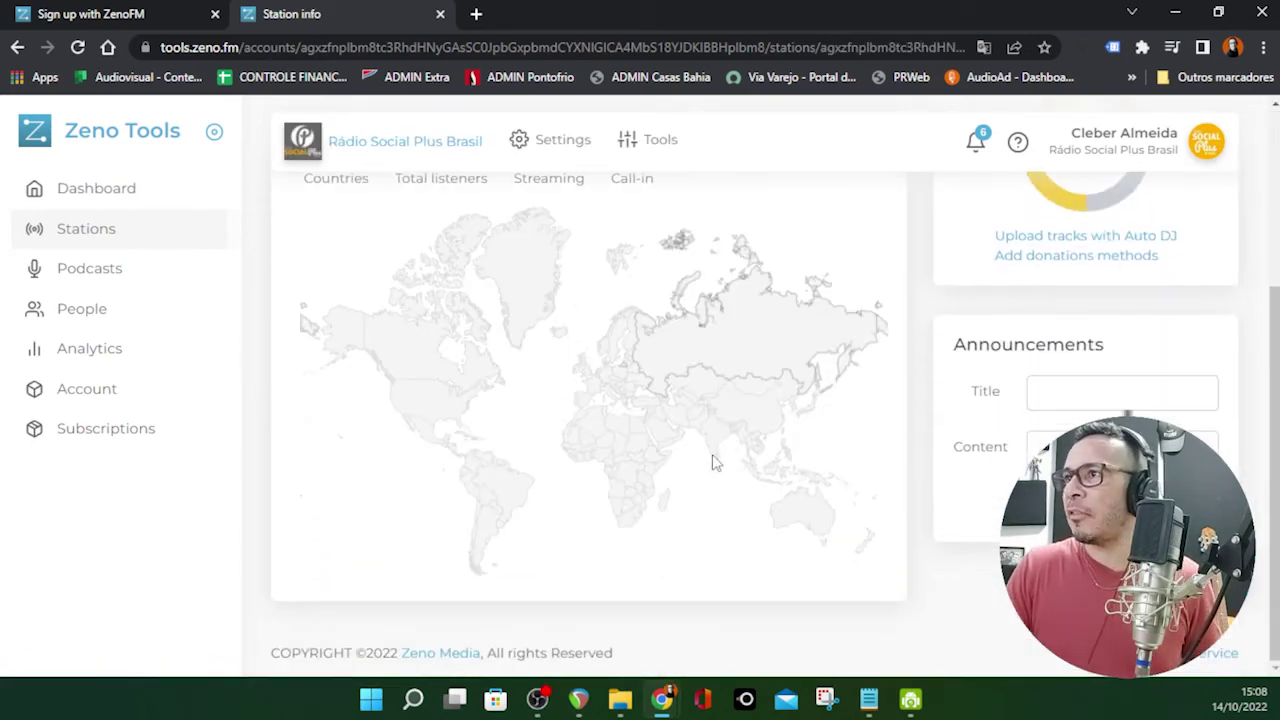
scroll(714, 460, "up", 2)
scroll(714, 461, "up", 1)
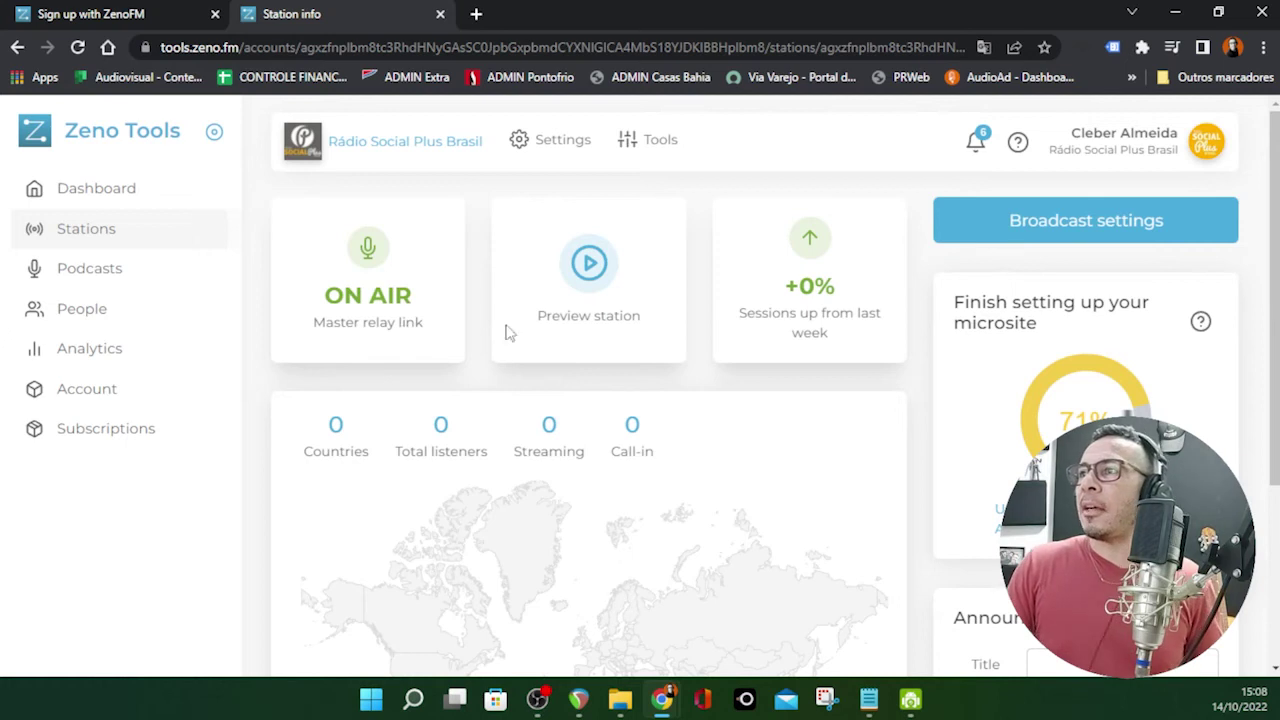
left_click(590, 263)
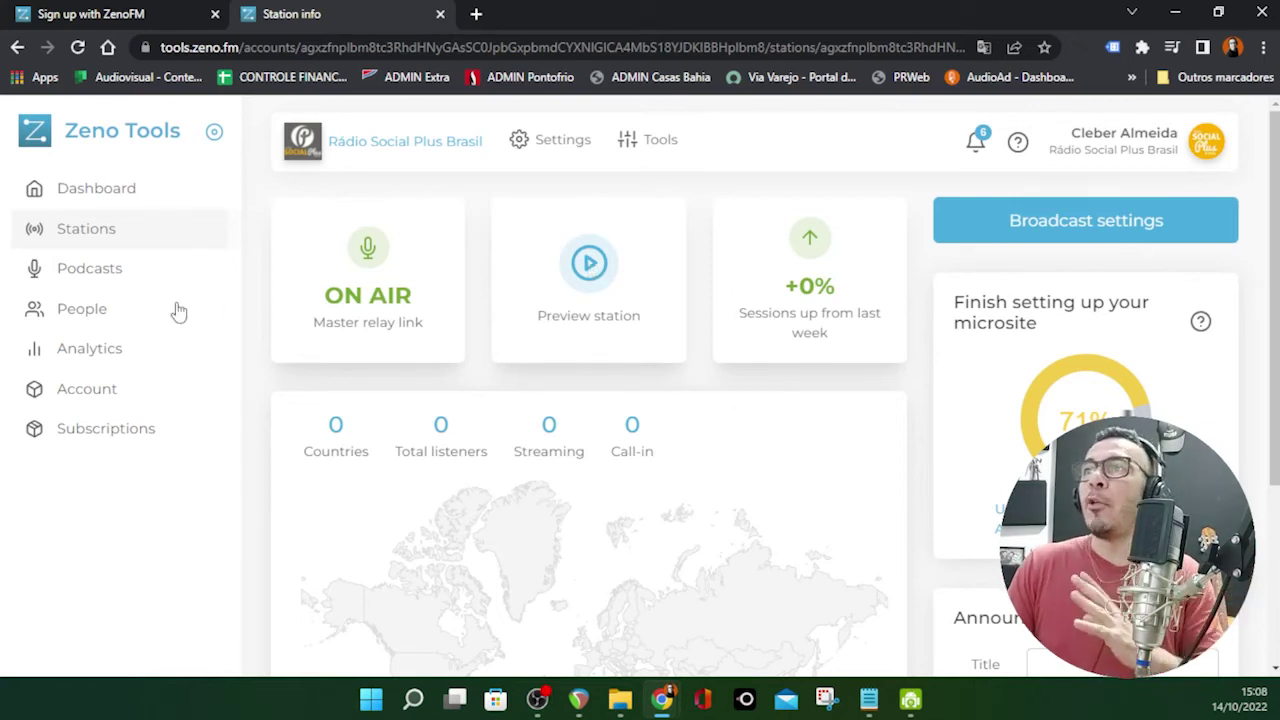
- Return to the Auto DJ playlist in the station's tools
left_click(662, 141)
left_click(437, 223)
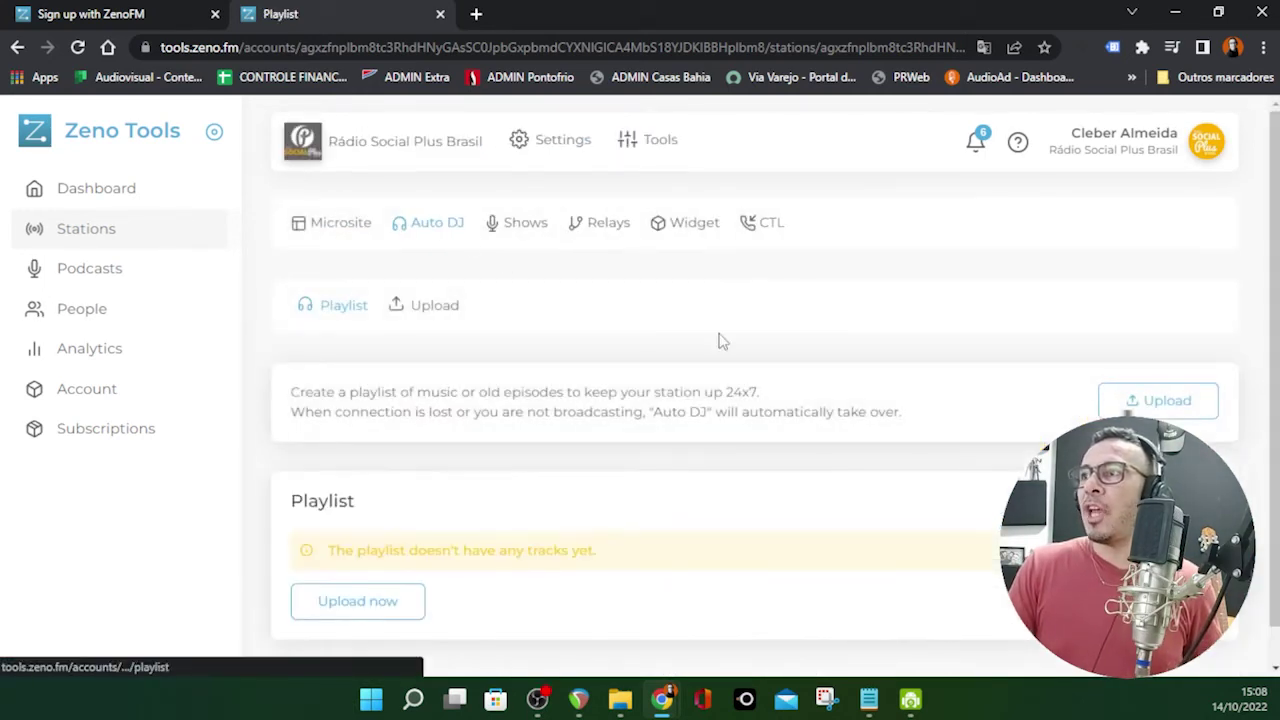
- Look over the Auto DJ playlist page, and open the station's relays list
scroll(849, 420, "down", 1)
scroll(729, 457, "up", 1)
scroll(771, 457, "down", 1)
scroll(771, 457, "up", 1)
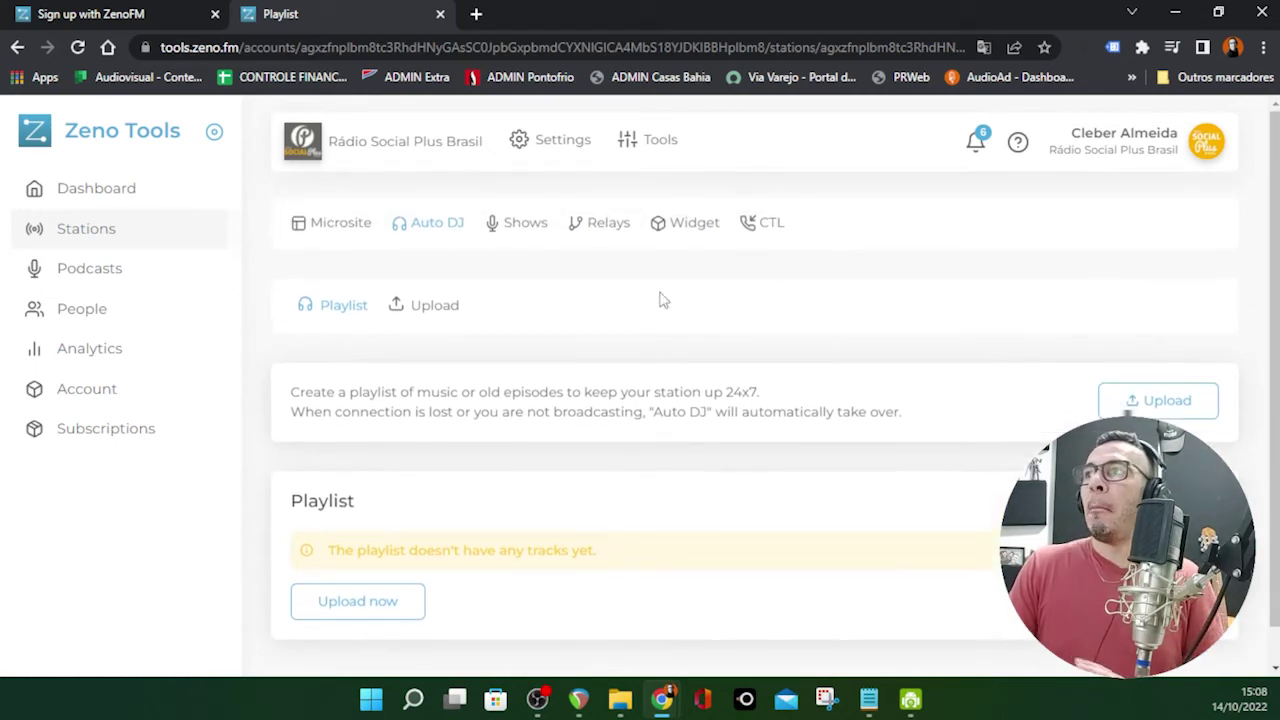
left_click(610, 223)
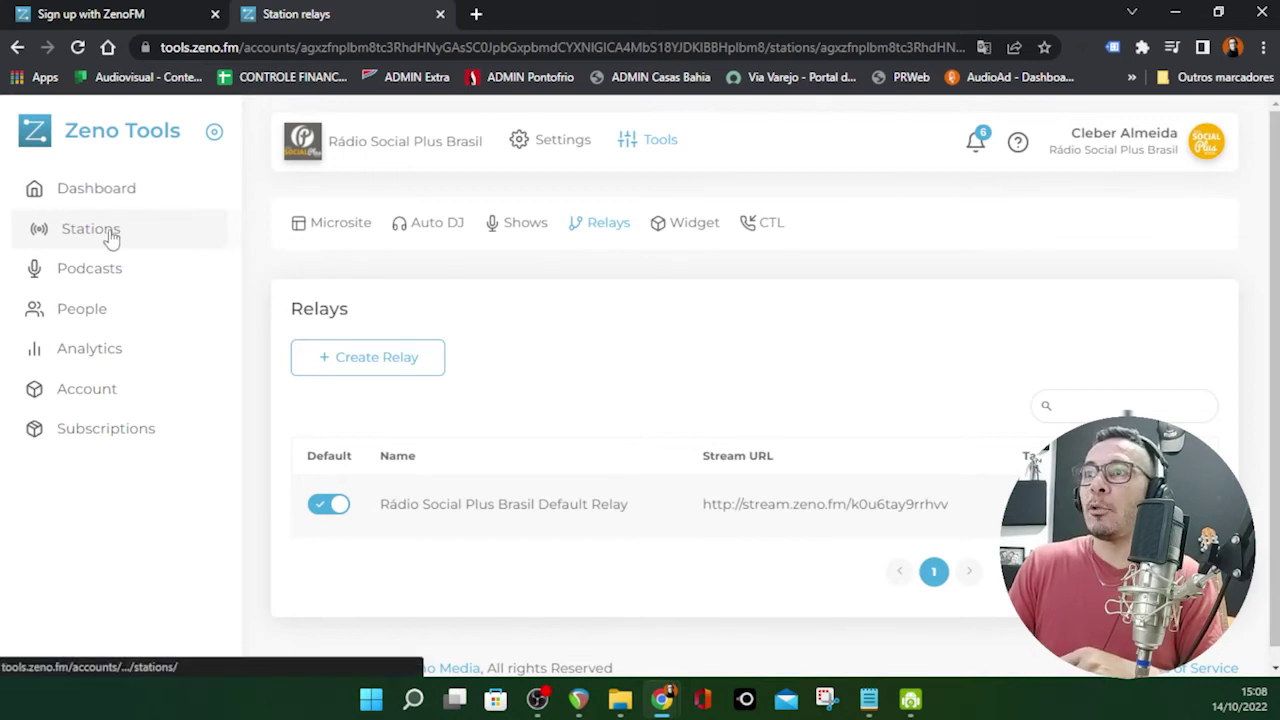
- Open the station's microsite tools and look over the page settings and microsite images
left_click(656, 160)
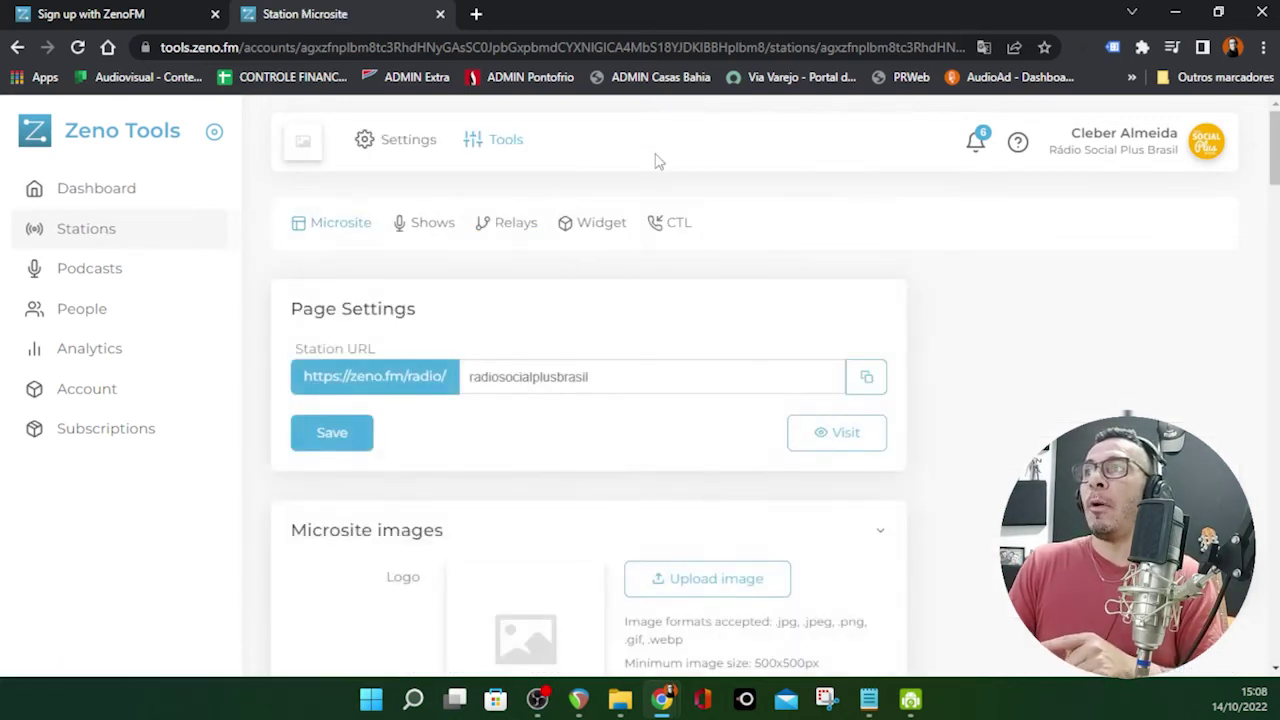
scroll(866, 363, "down", 3)
scroll(863, 330, "up", 2)
scroll(863, 325, "up", 2)
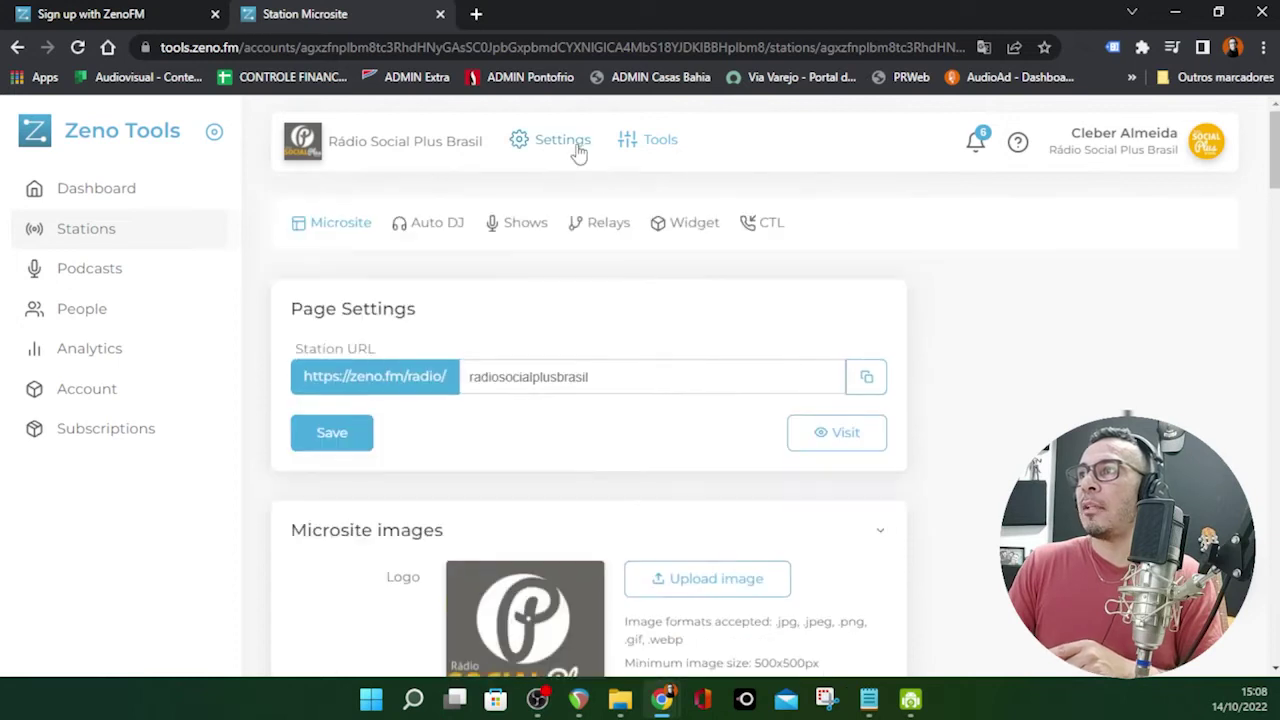
- Open the station's general settings and review the stream configuration, master relay link and station info
left_click(578, 145)
scroll(763, 300, "down", 15)
scroll(757, 375, "down", 2)
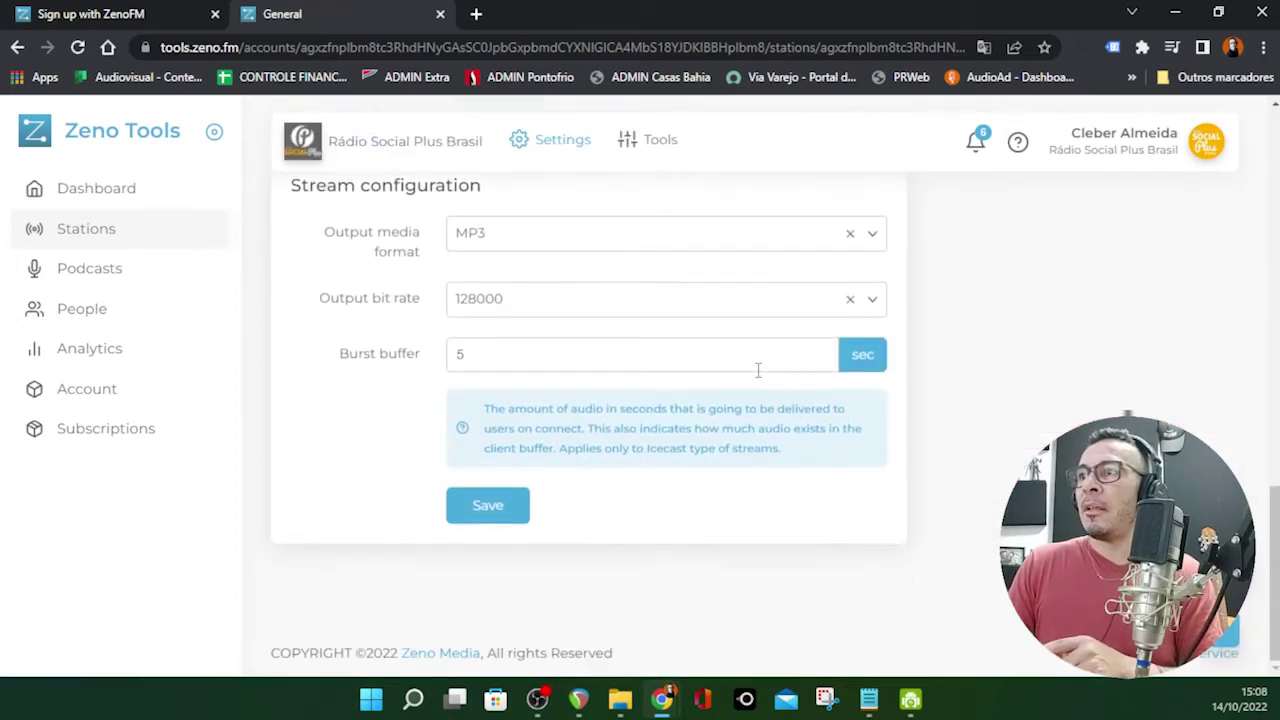
scroll(720, 415, "up", 4)
scroll(715, 421, "up", 4)
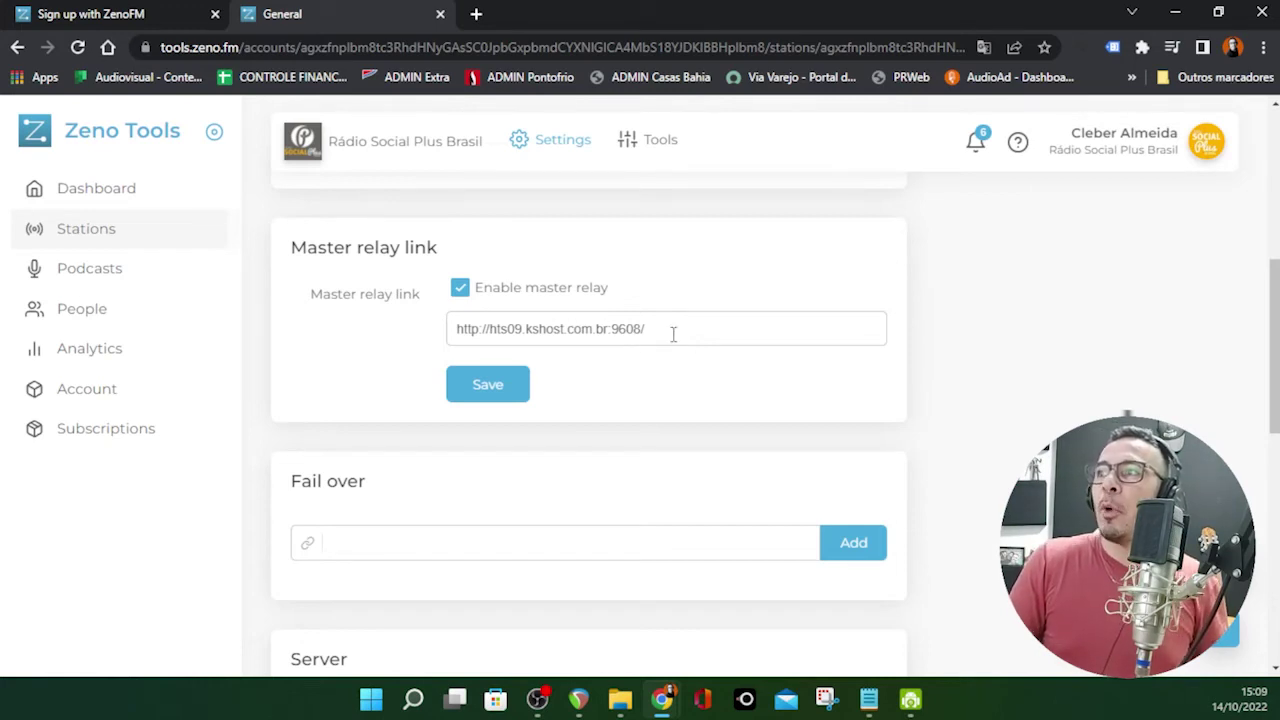
scroll(700, 395, "up", 6)
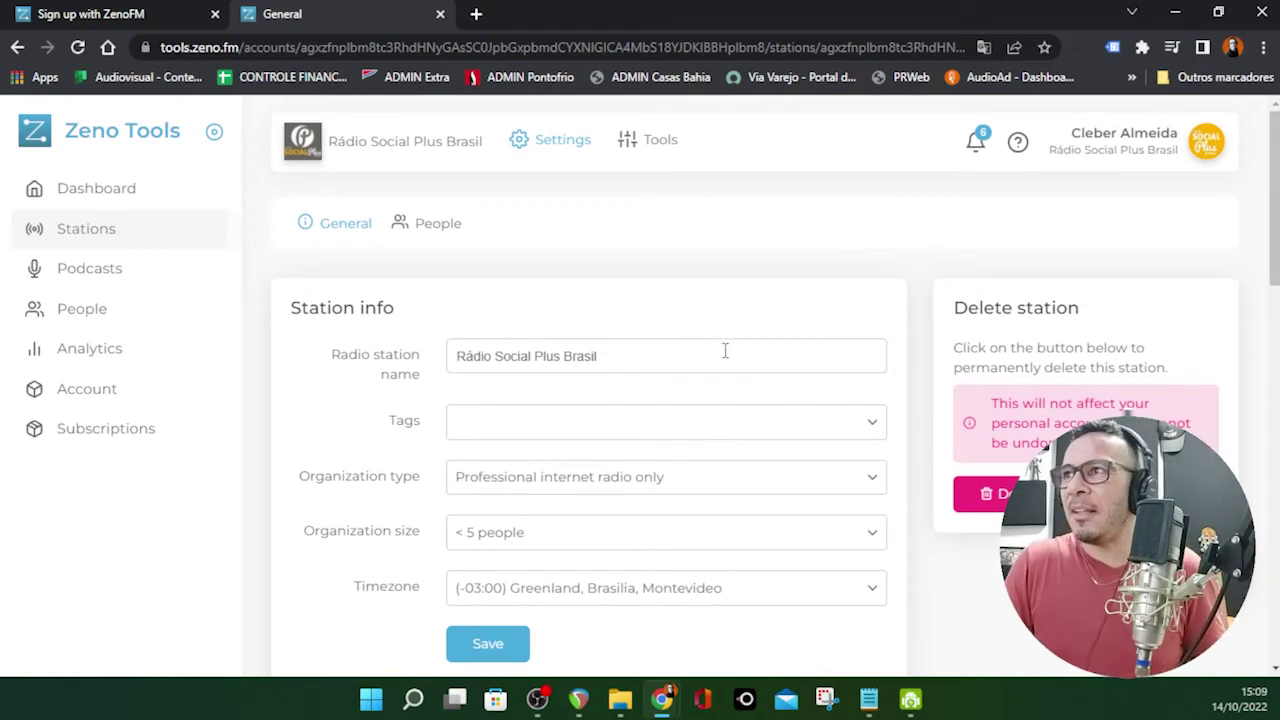
- Visit the station's public microsite from its page settings, and start and pause the live stream to test playback
left_click(651, 145)
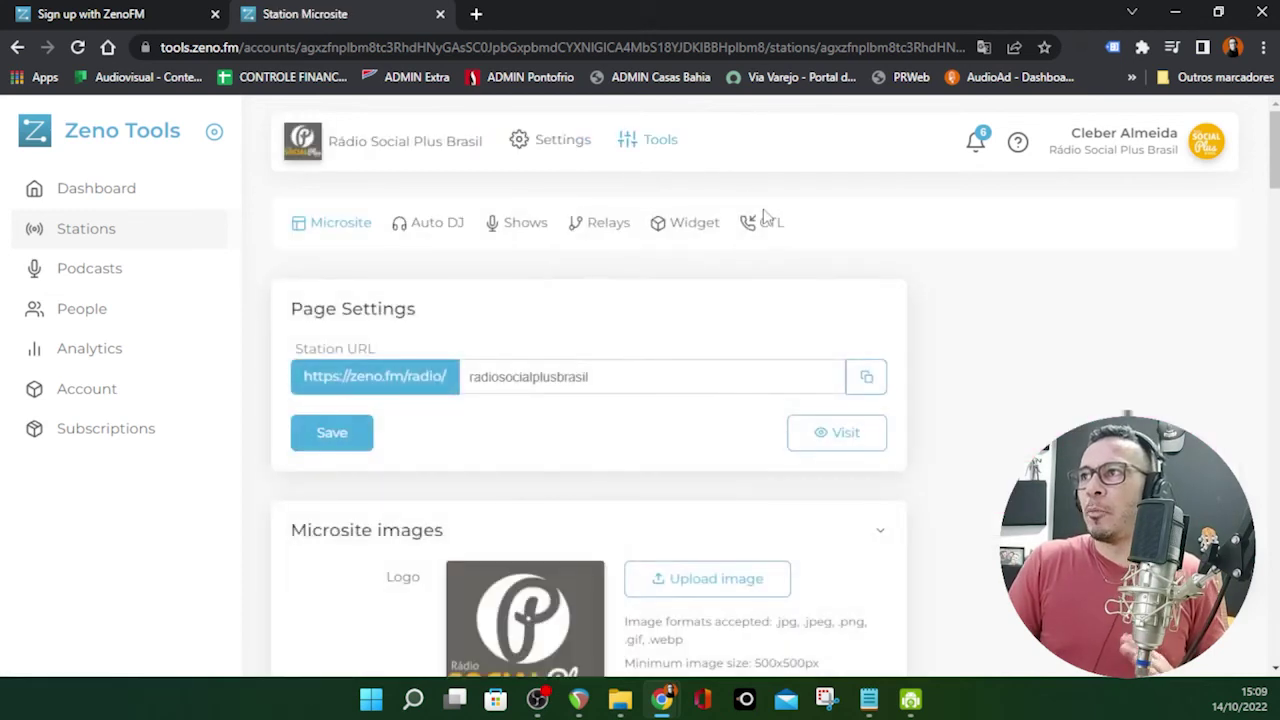
left_click(846, 436)
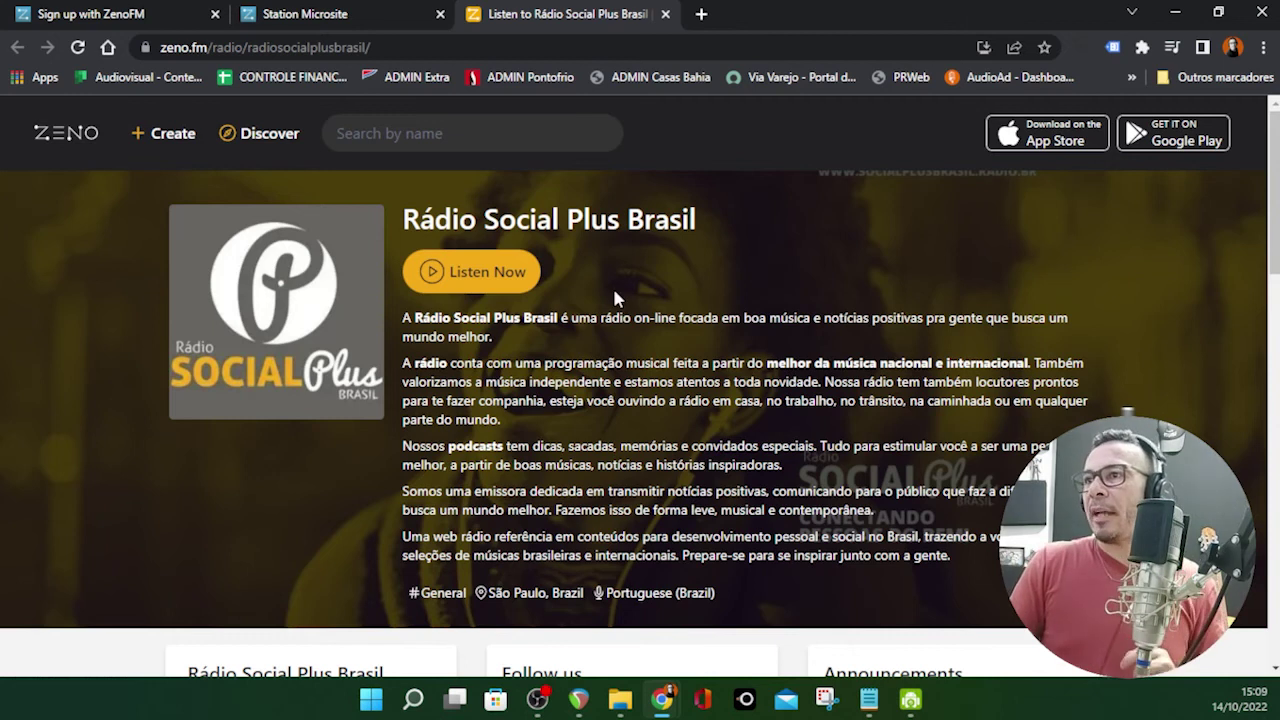
left_click(487, 283)
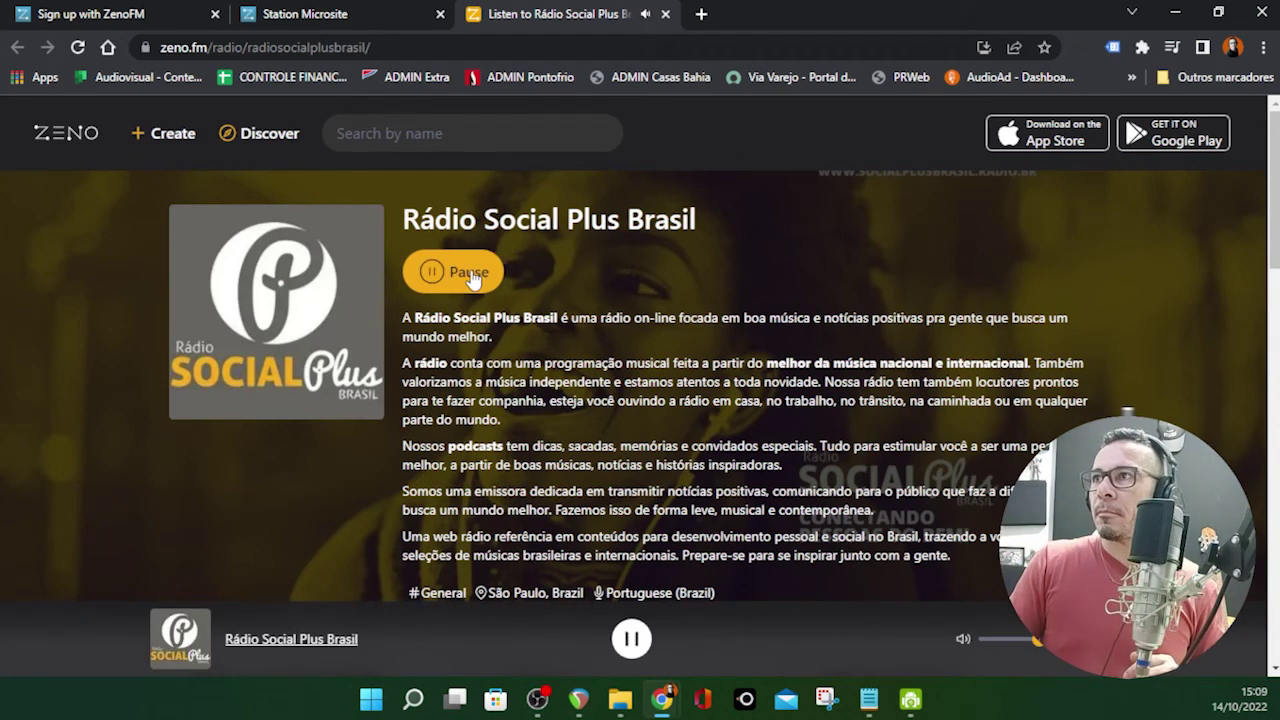
left_click(474, 280)
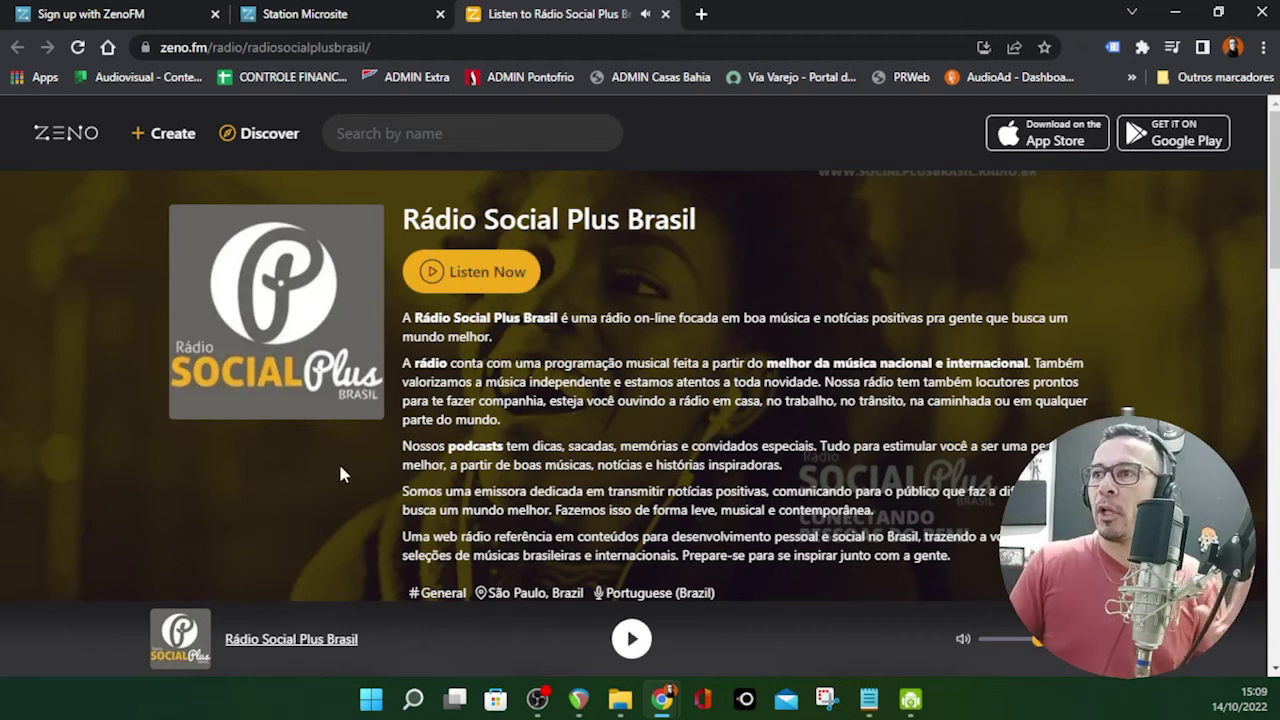
- Return to Zeno Tools, revisit the general settings and dashboard, and open the station list
left_click(371, 14)
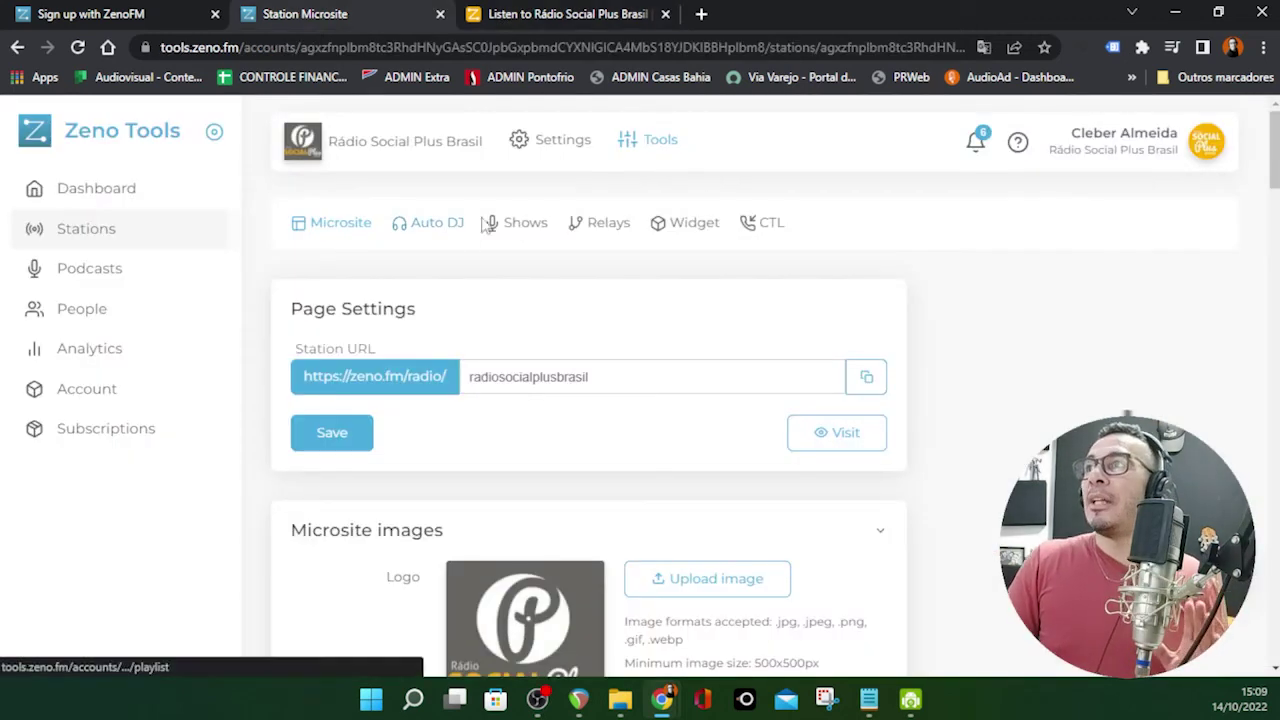
left_click(552, 142)
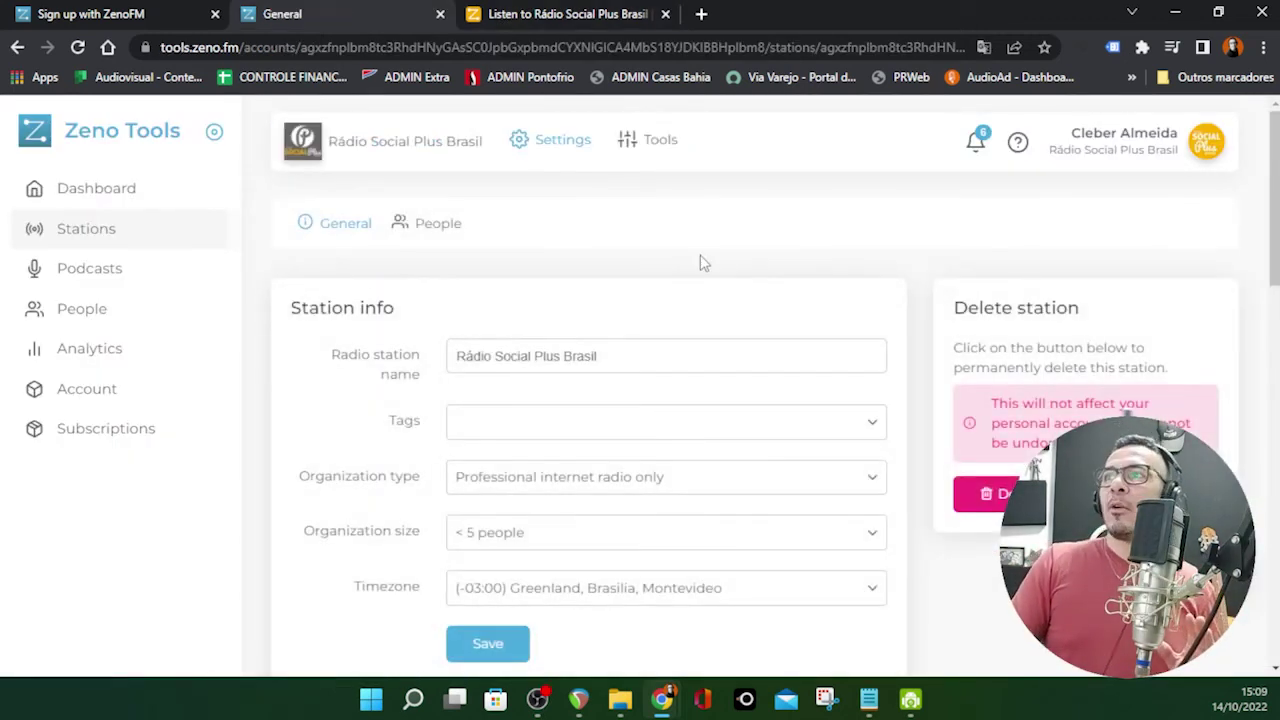
left_click(135, 192)
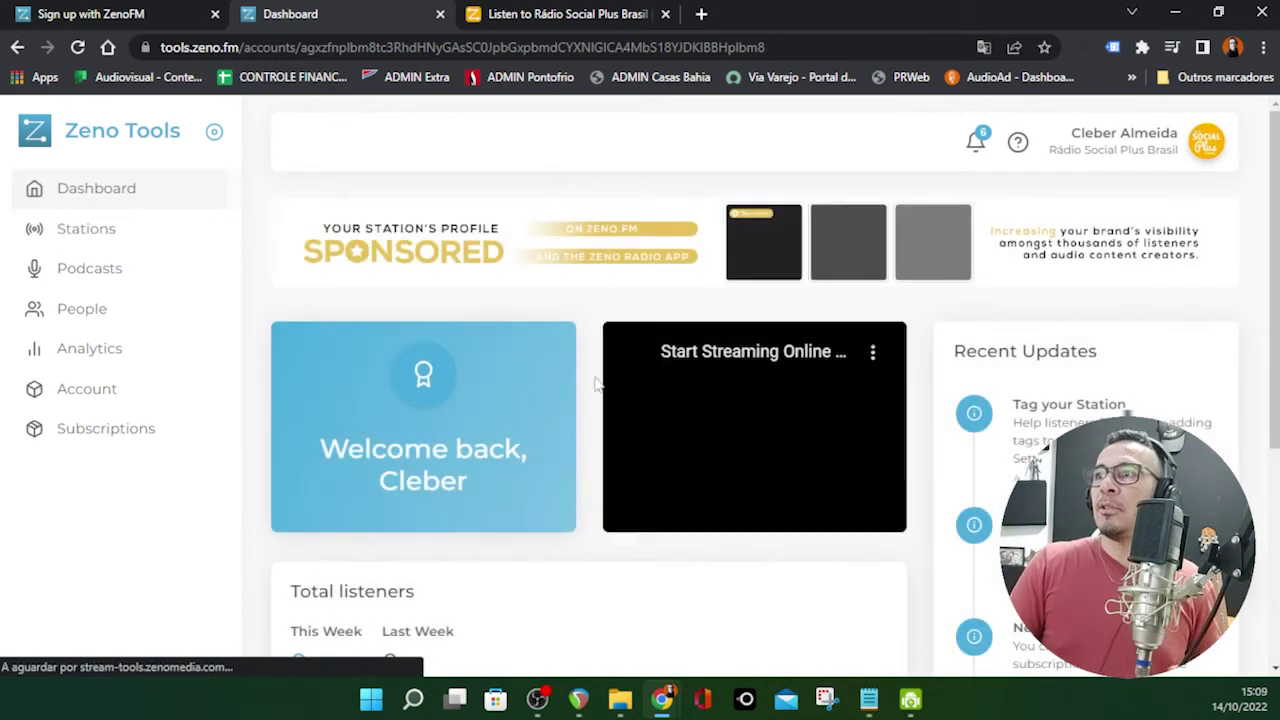
left_click(104, 229)
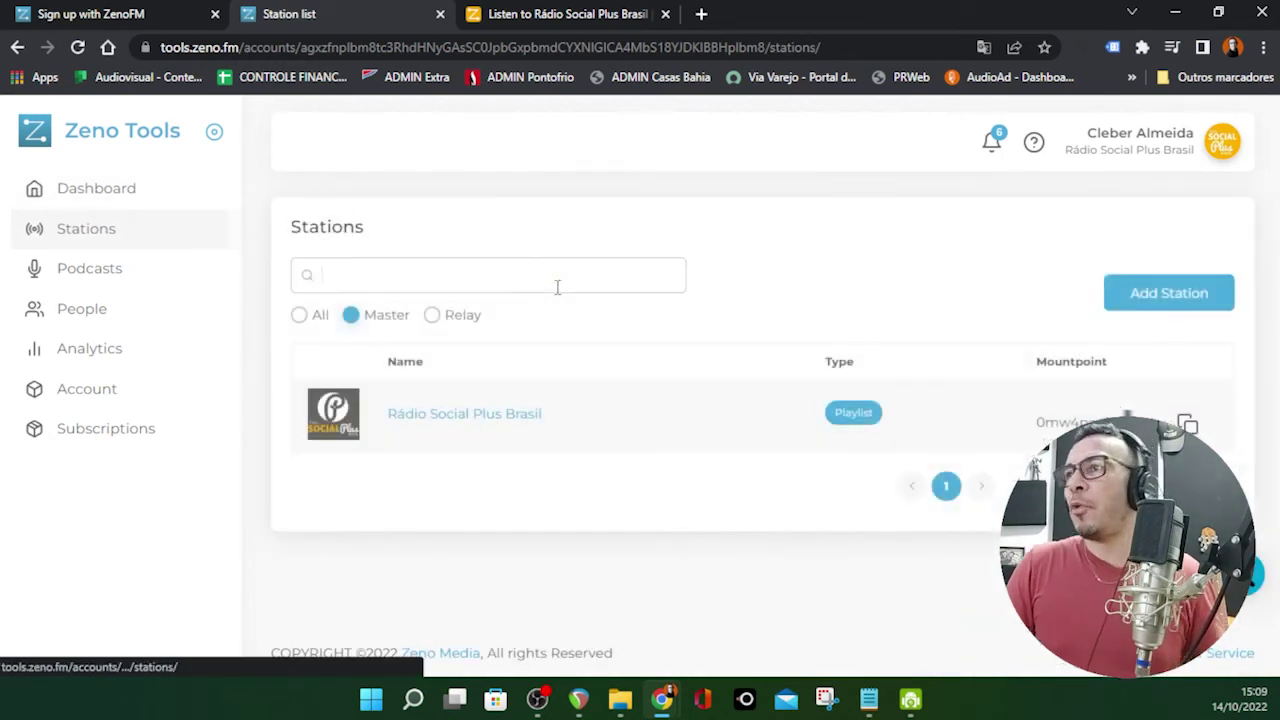